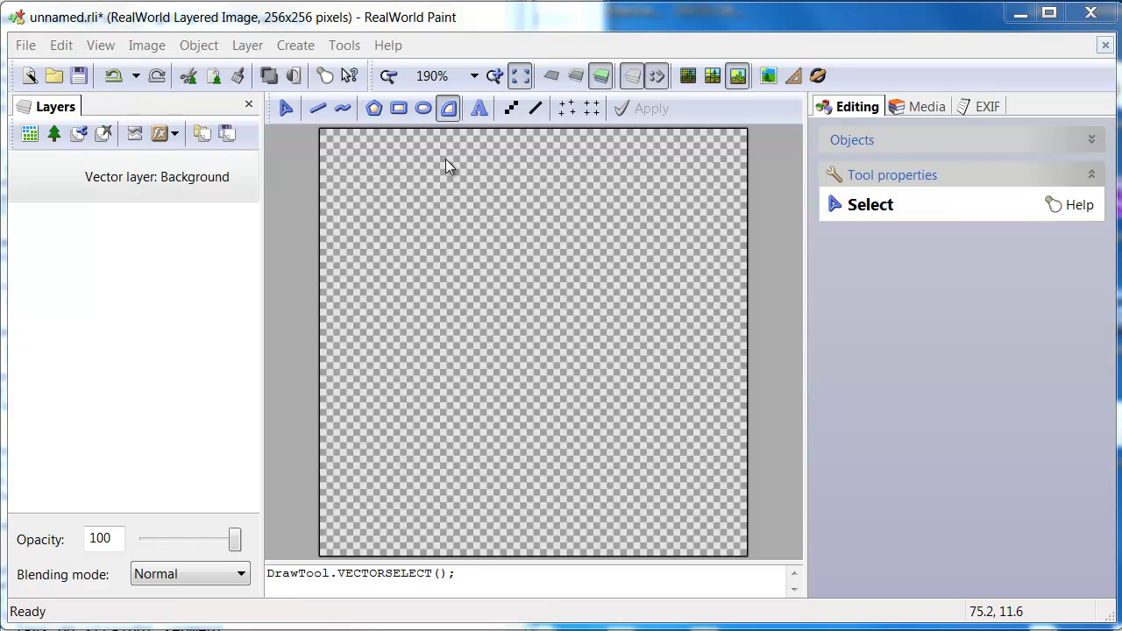
# Draw a closed 5D5D5D stocking outline from four corner points and four smooth curved points.
pyautogui.click(413, 337)
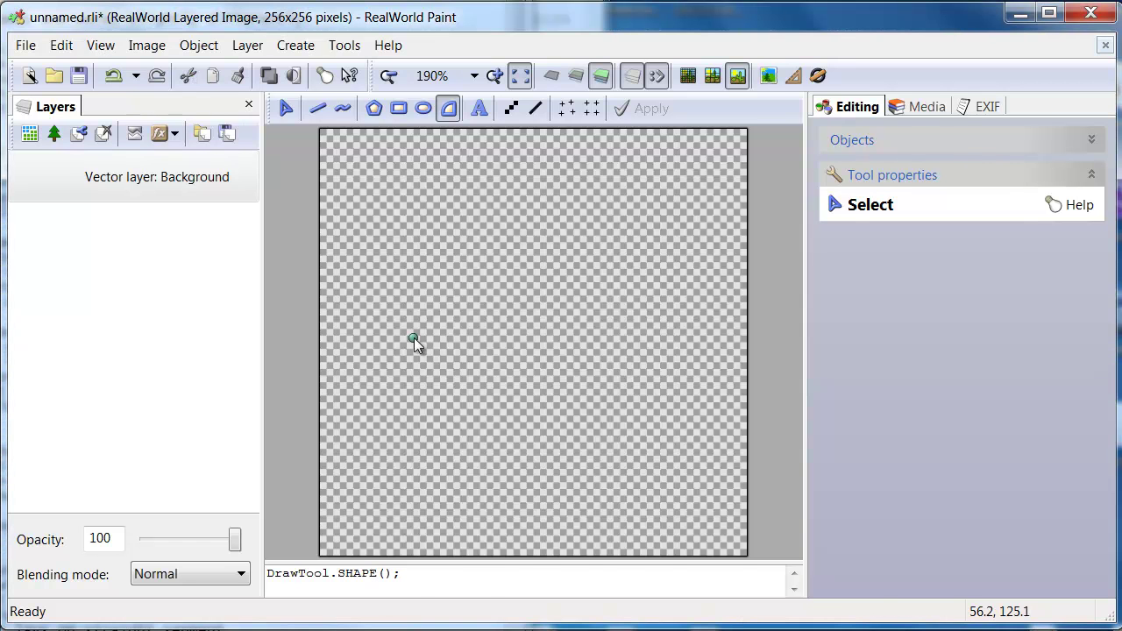
pyautogui.click(420, 225)
pyautogui.click(567, 221)
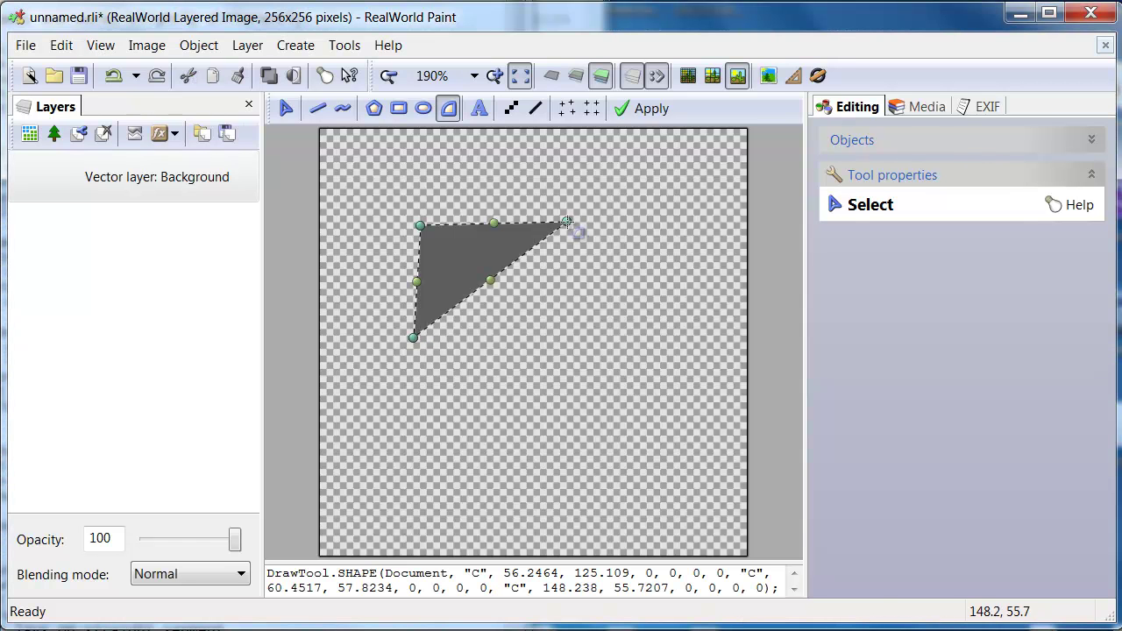
pyautogui.click(568, 333)
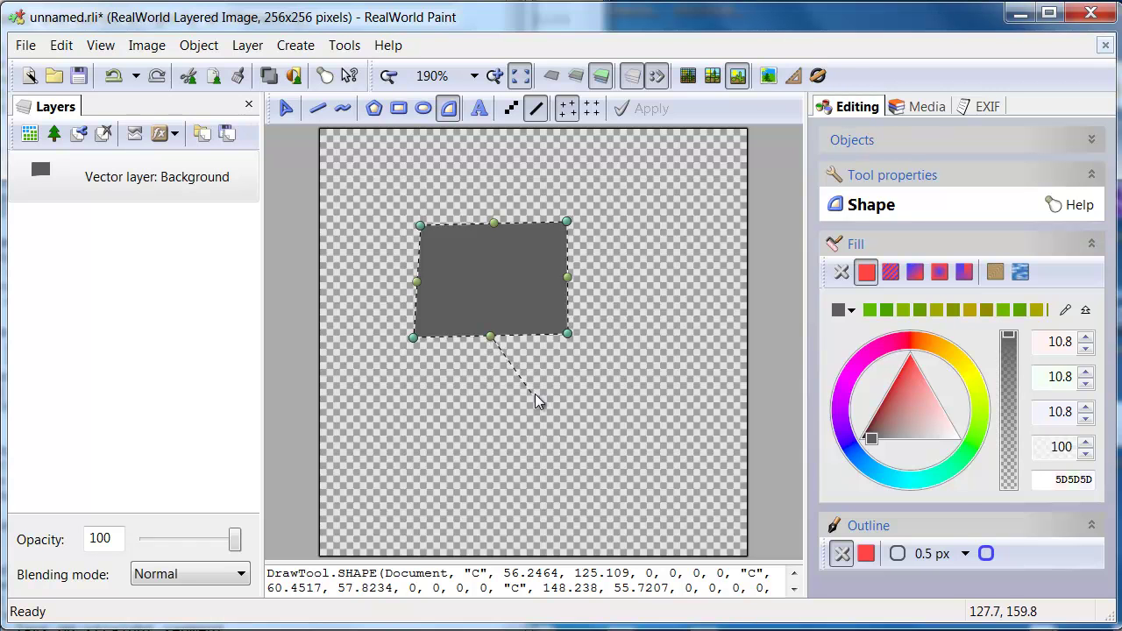
pyautogui.moveTo(530, 385); pyautogui.dragTo(469, 398)
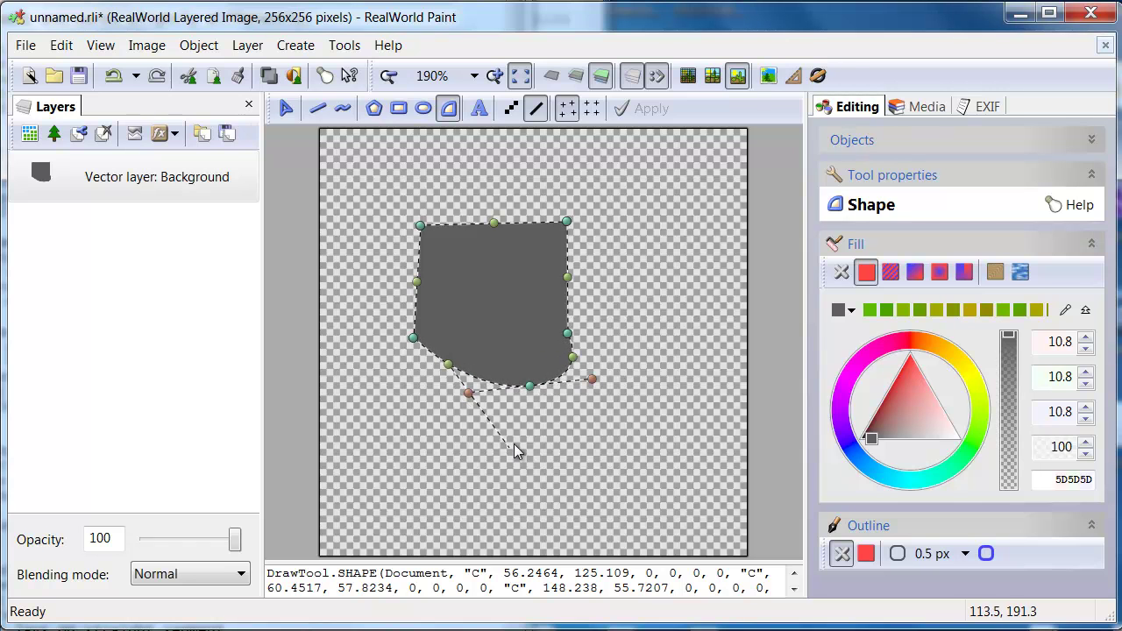
pyautogui.moveTo(516, 440); pyautogui.dragTo(587, 461)
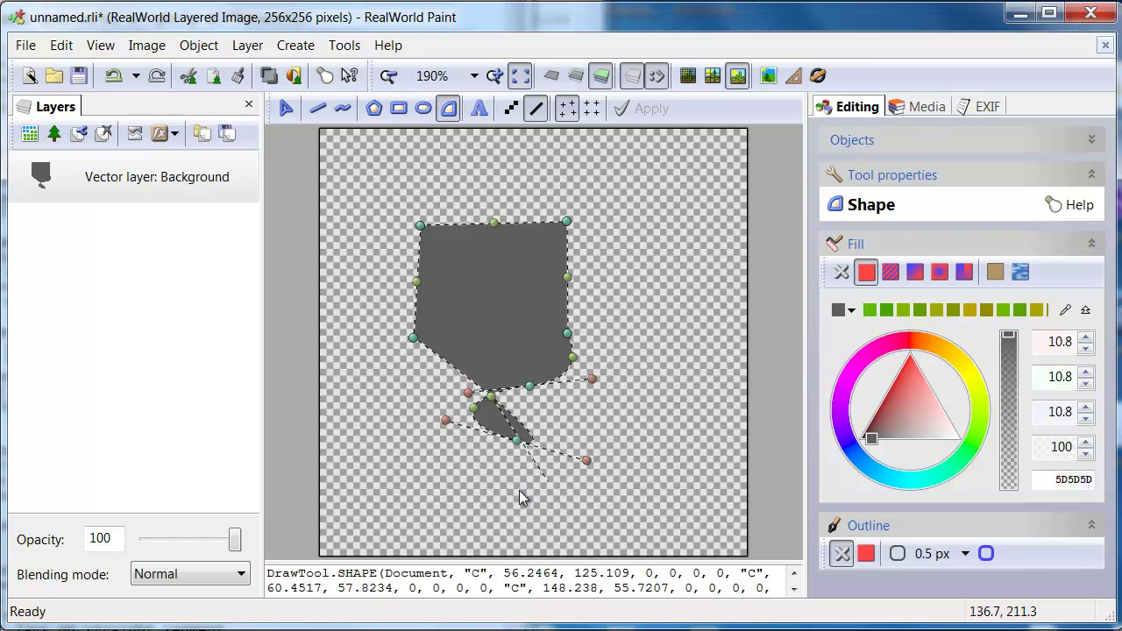
pyautogui.moveTo(437, 484); pyautogui.dragTo(370, 472)
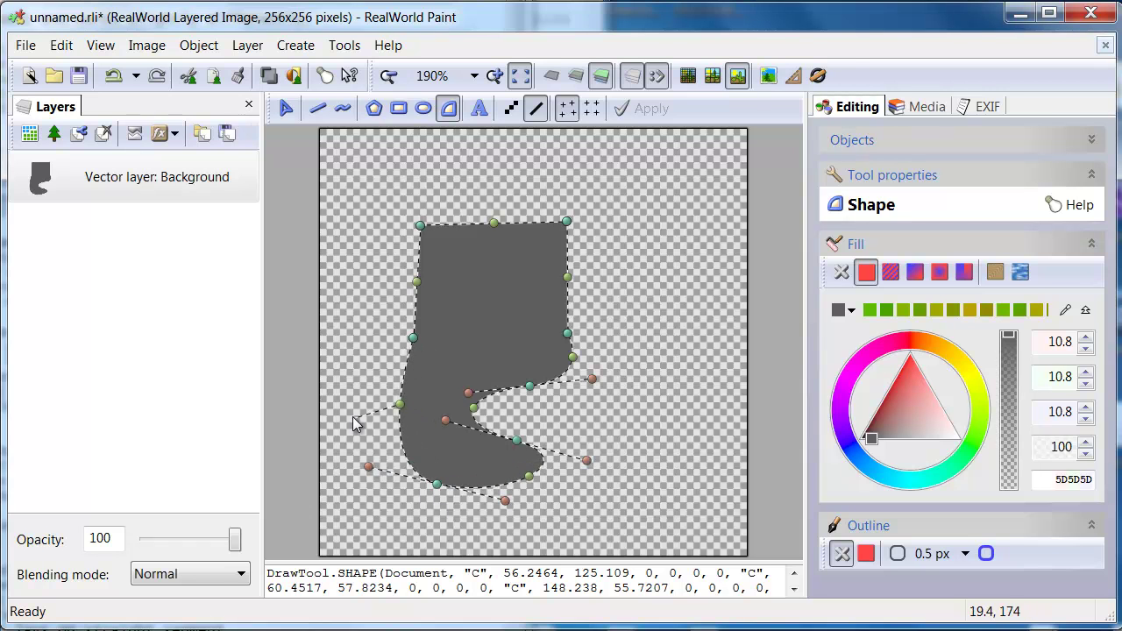
pyautogui.moveTo(354, 410); pyautogui.dragTo(357, 362)
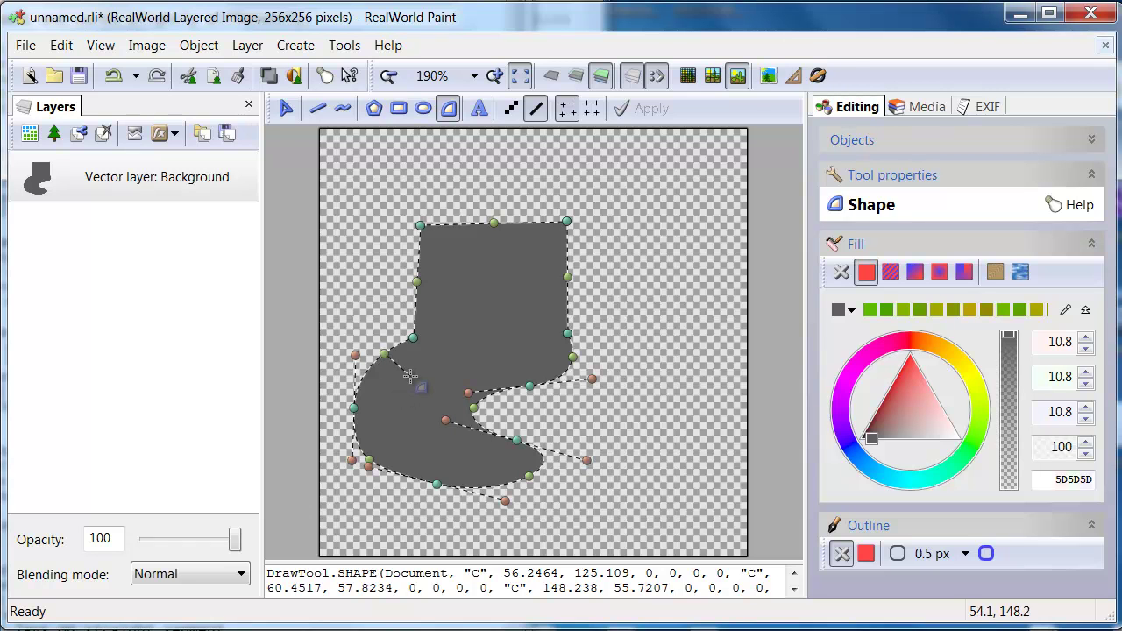
# Drag nodes to raise the top into a peak and bend the left edge inward into an S-curve.
pyautogui.moveTo(414, 343); pyautogui.dragTo(354, 275)
pyautogui.moveTo(421, 226); pyautogui.dragTo(513, 165)
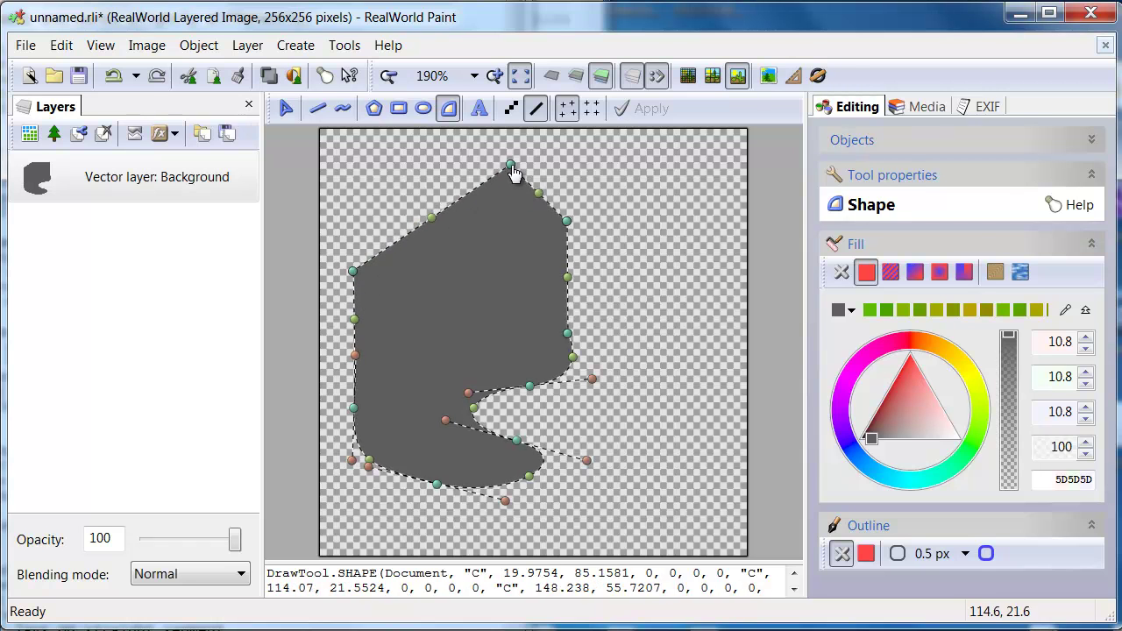
pyautogui.moveTo(354, 272); pyautogui.dragTo(378, 210)
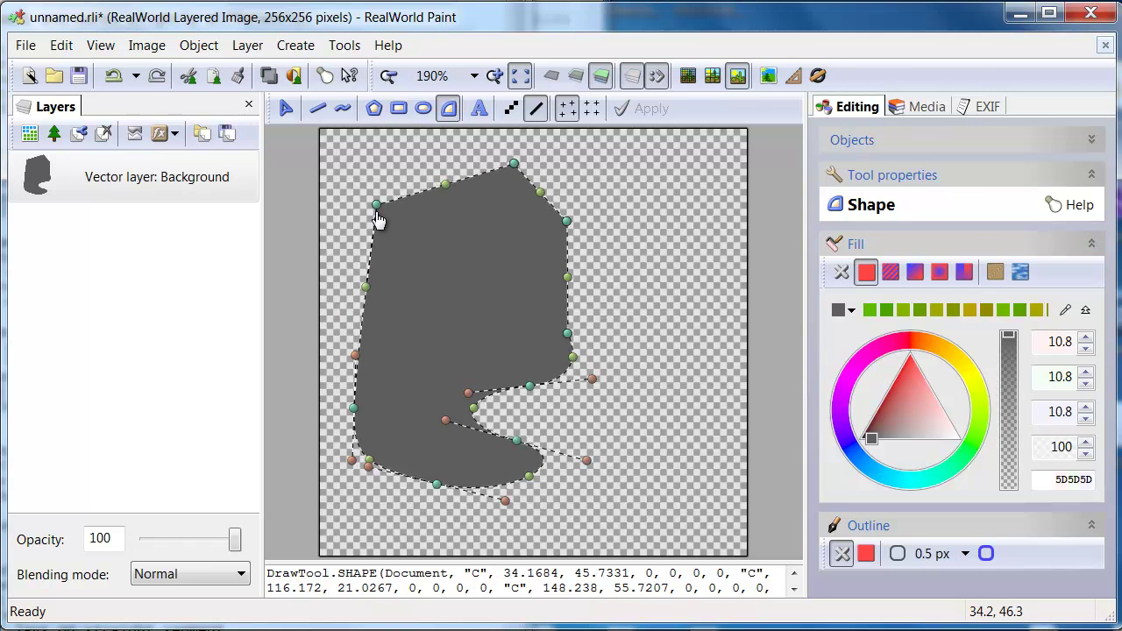
pyautogui.moveTo(354, 409); pyautogui.dragTo(386, 333)
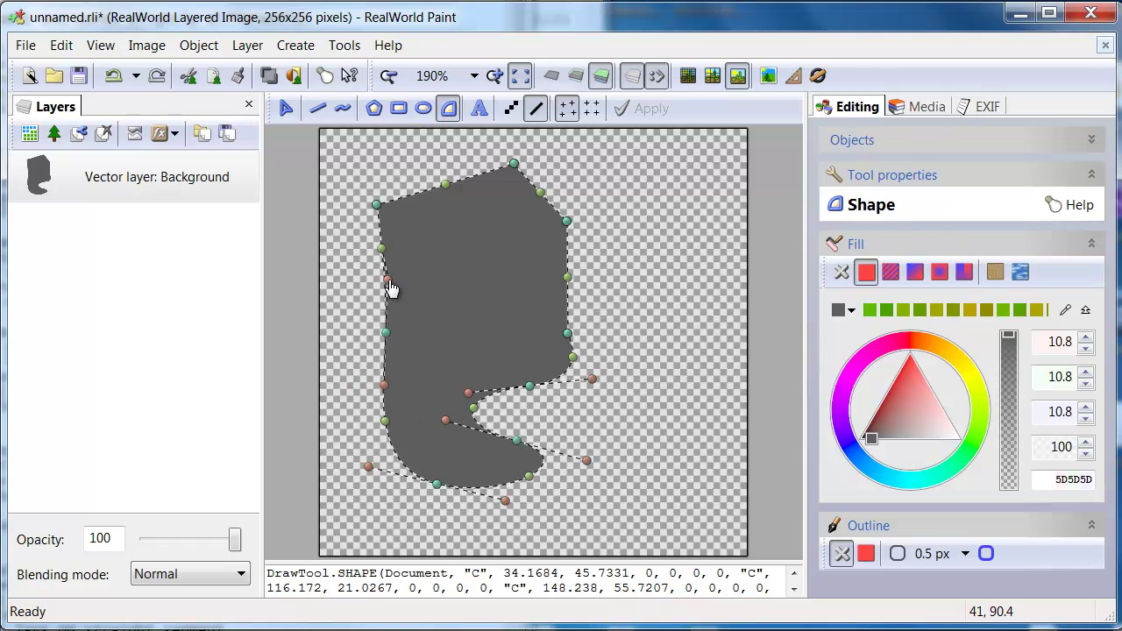
pyautogui.moveTo(388, 281); pyautogui.dragTo(474, 304)
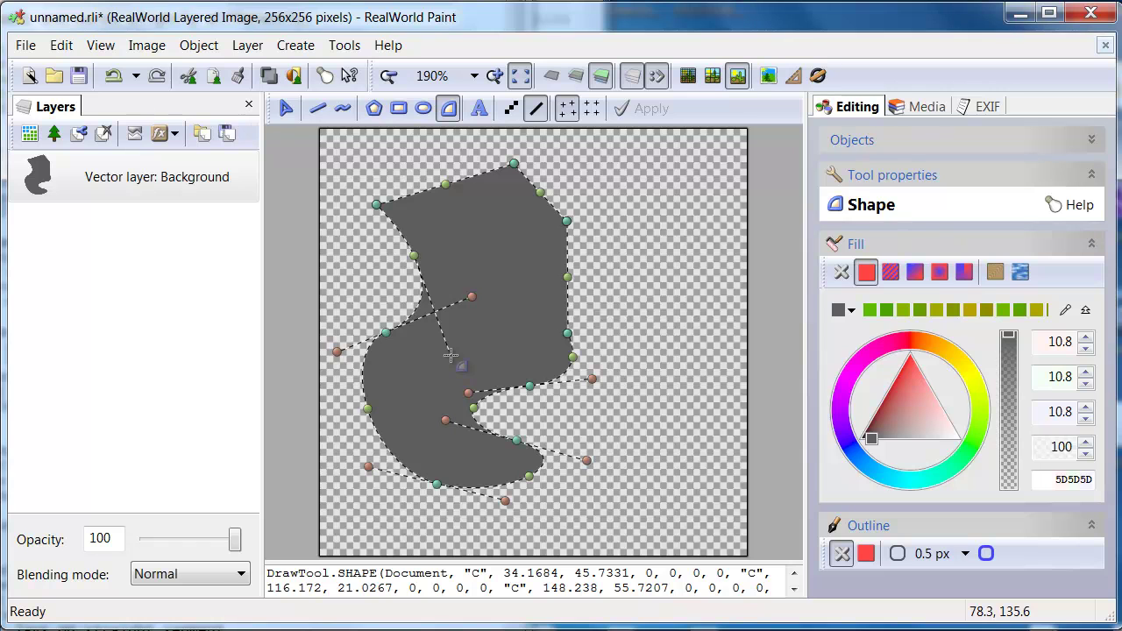
# End the sub-path, then move the shape right and enlarge it around its centre.
pyautogui.rightClick(475, 237)
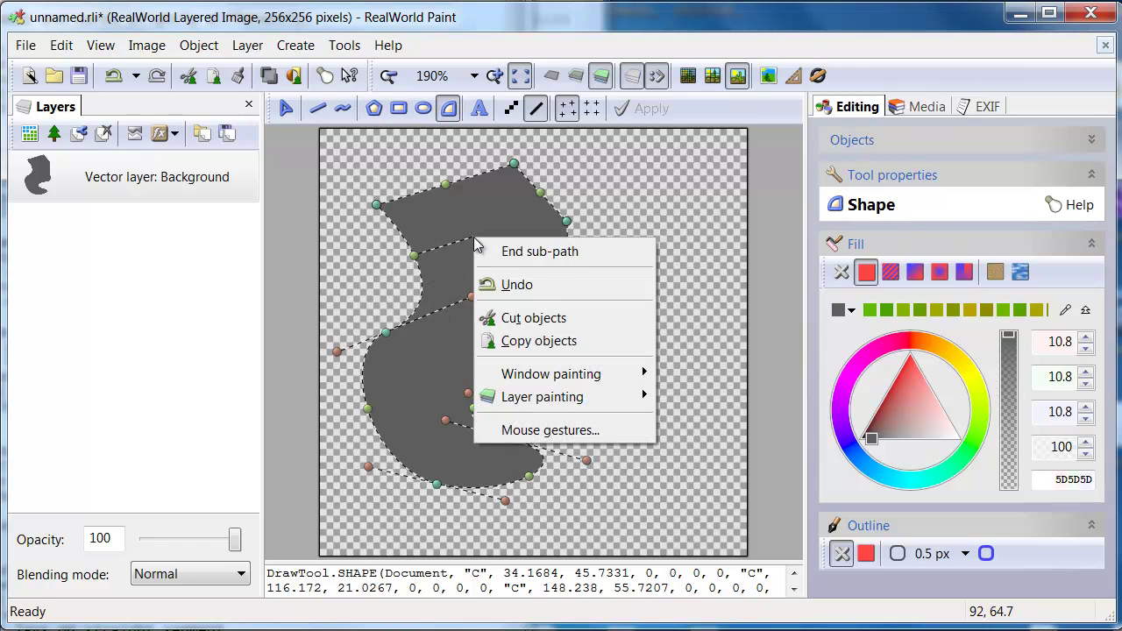
pyautogui.click(568, 258)
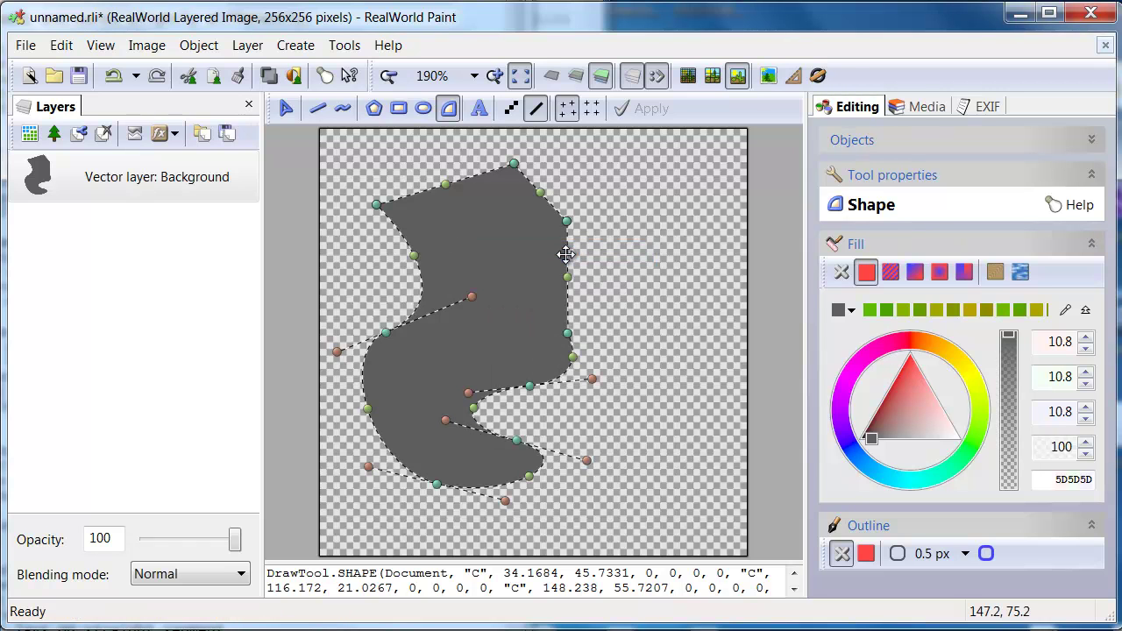
pyautogui.moveTo(503, 280); pyautogui.dragTo(577, 276)
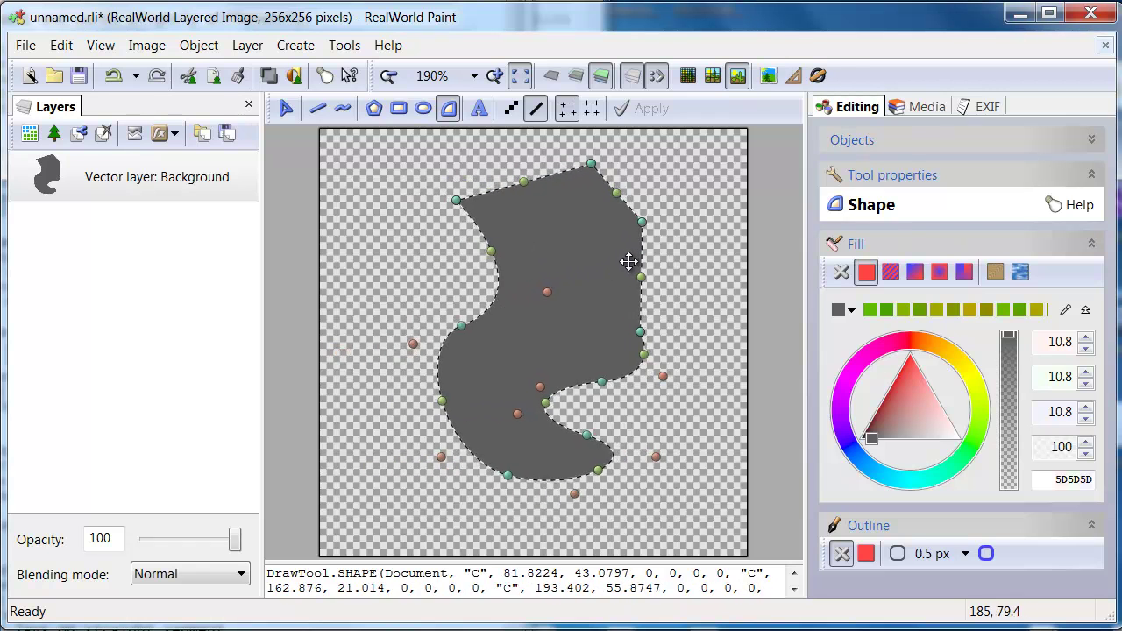
pyautogui.moveTo(629, 261); pyautogui.dragTo(655, 276)
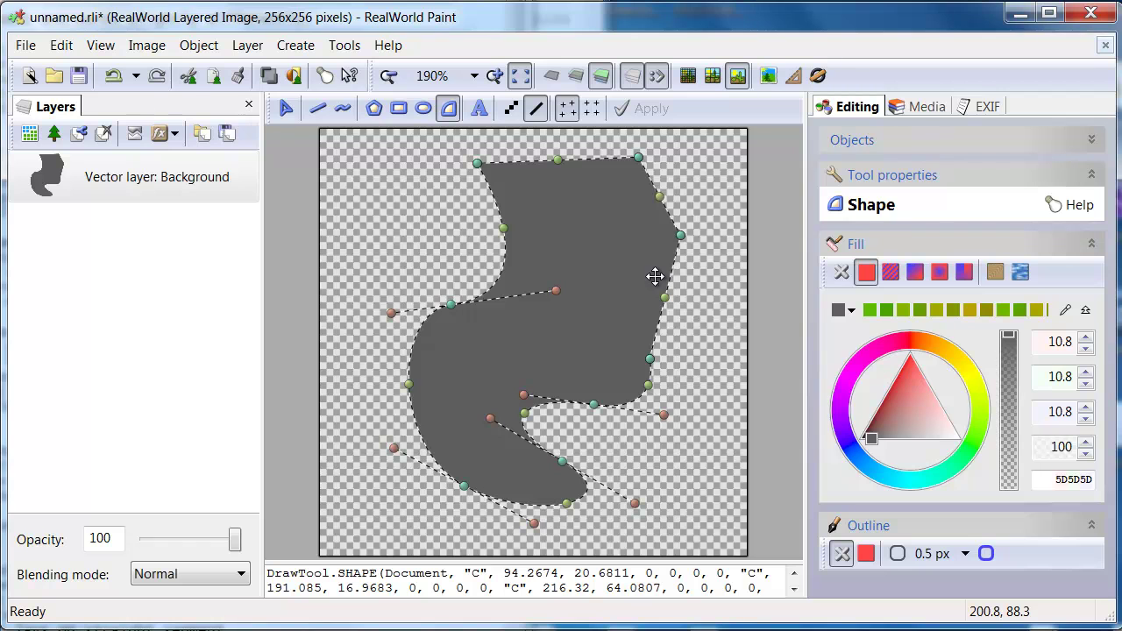
# Delete the stray small shape accidentally drawn at the upper left.
pyautogui.moveTo(361, 204)
pyautogui.mouseDown()
pyautogui.moveTo(363, 258)
pyautogui.moveTo(419, 236)
pyautogui.moveTo(429, 178)
pyautogui.mouseUp()
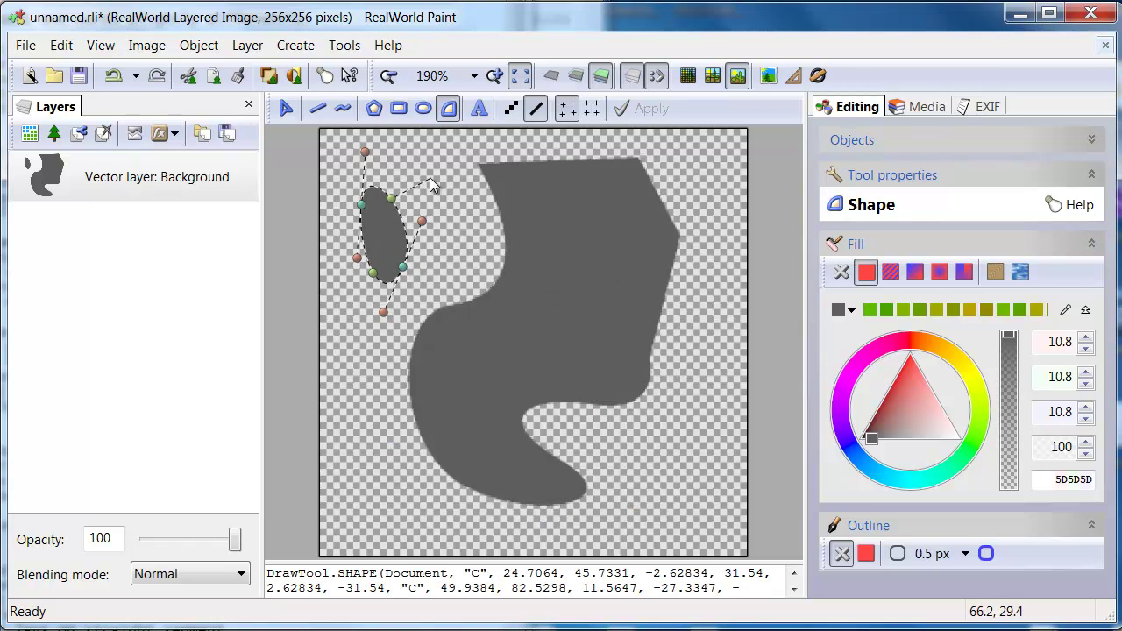
pyautogui.click(377, 156)
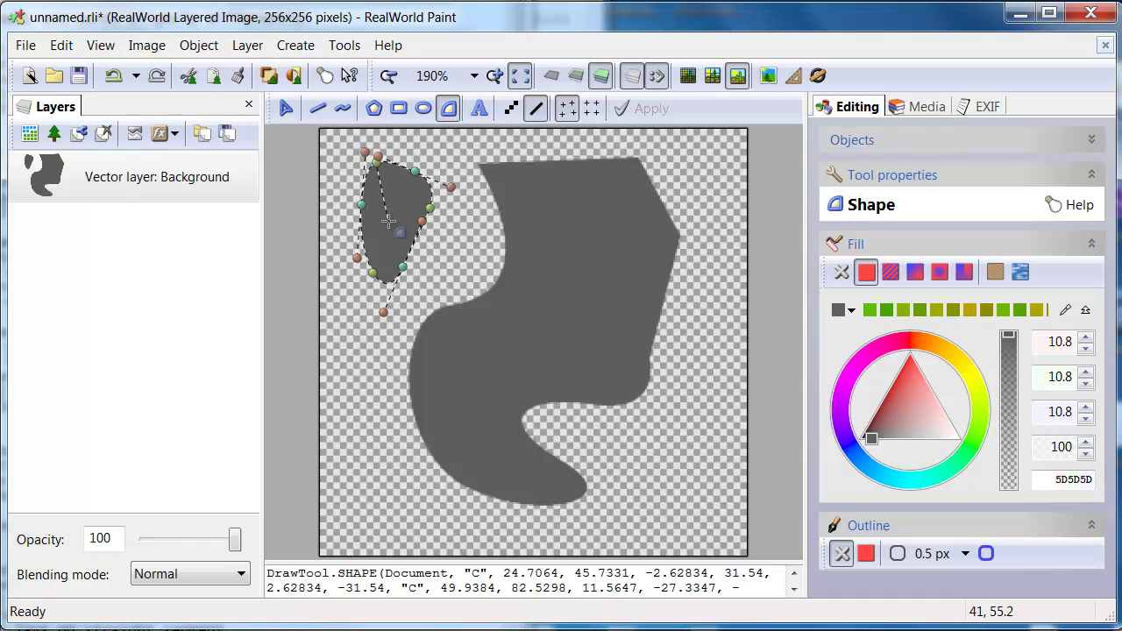
pyautogui.click(199, 45)
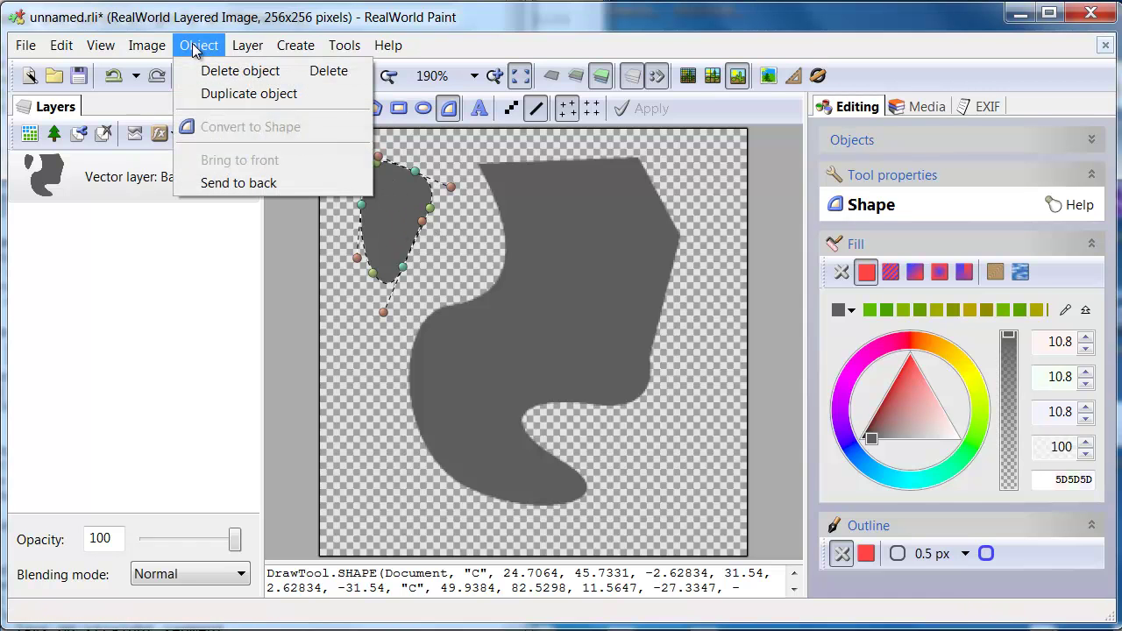
pyautogui.click(253, 78)
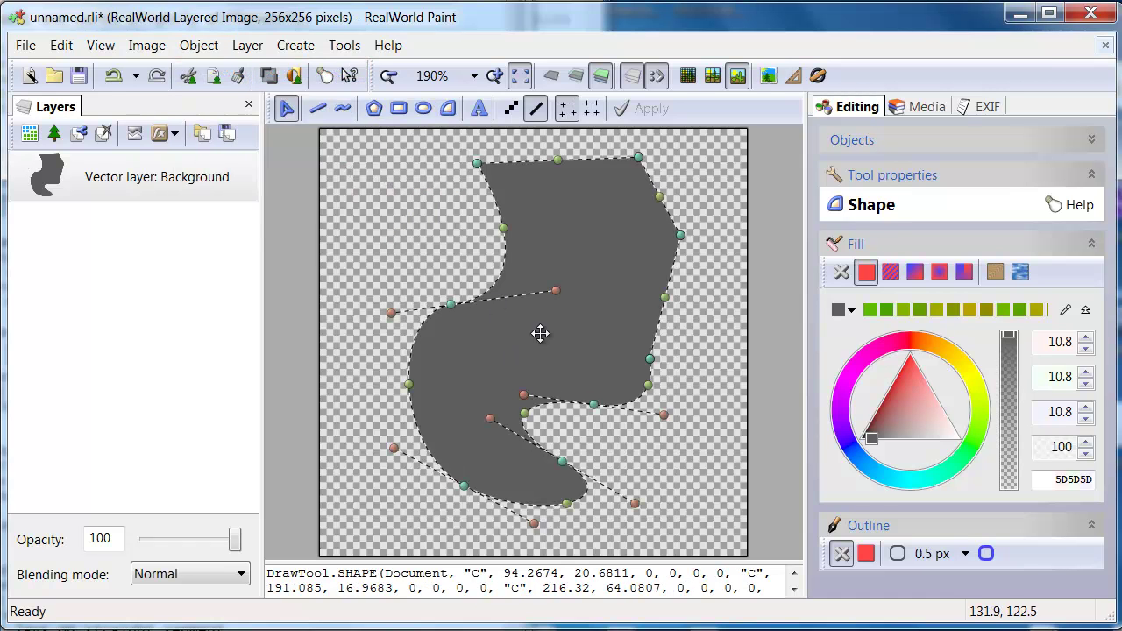
# Nudge the shape and add new points from a node to pull out an upper-left curved bulge.
pyautogui.moveTo(541, 333); pyautogui.dragTo(530, 344)
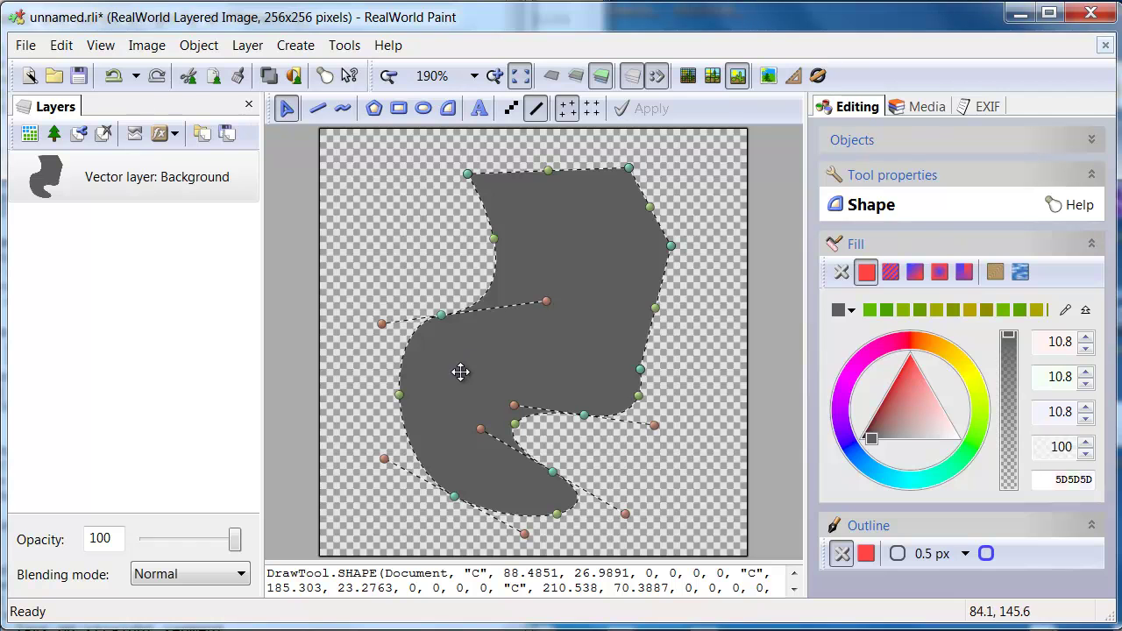
pyautogui.rightClick(398, 401)
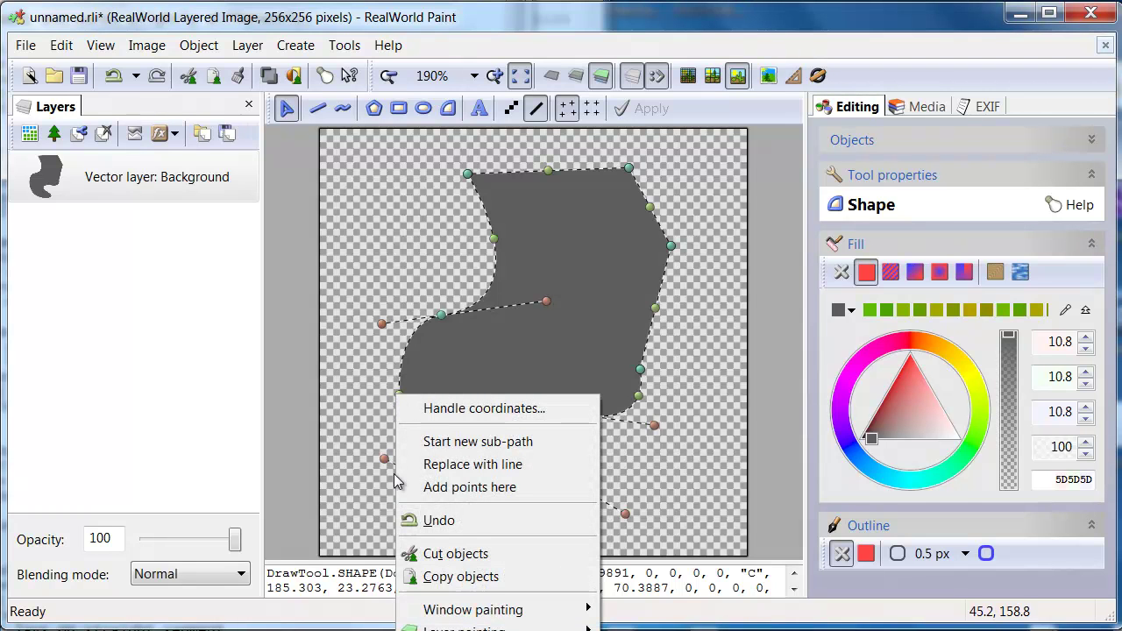
pyautogui.click(455, 491)
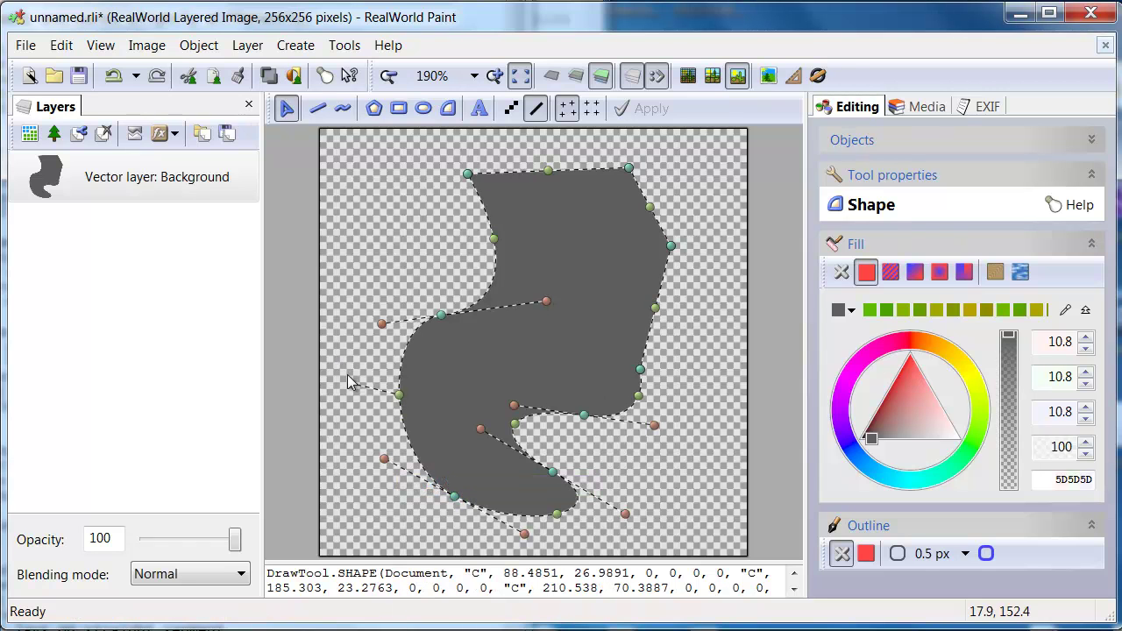
pyautogui.moveTo(337, 331); pyautogui.dragTo(442, 258)
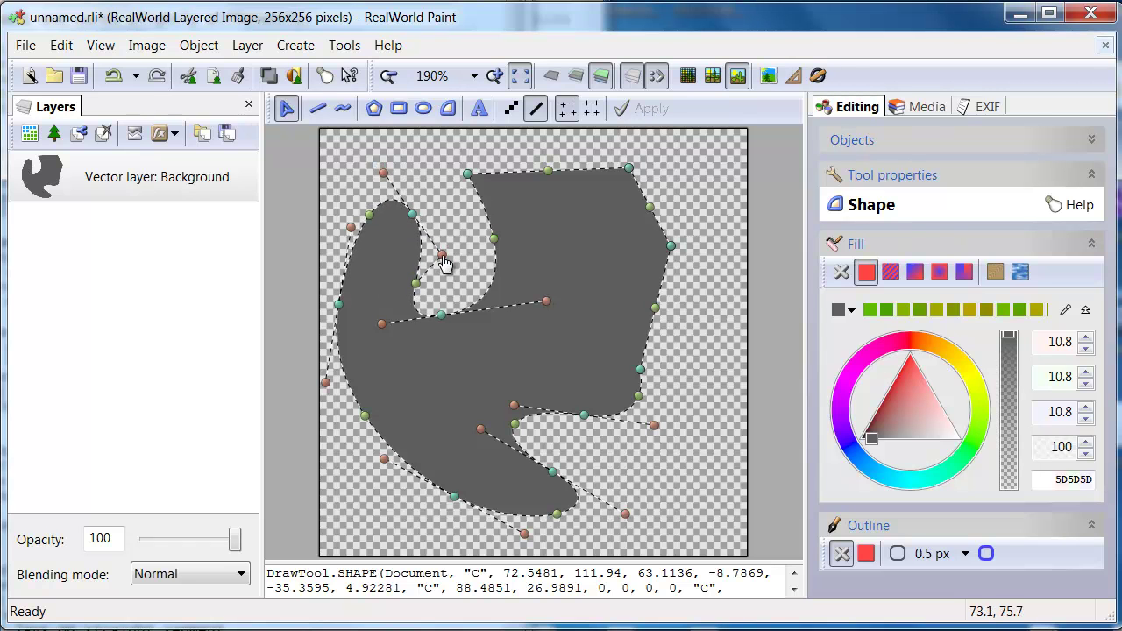
# Add points from the right-side node to form a rounded lower-right lobe, then end the sub-path.
pyautogui.rightClick(638, 404)
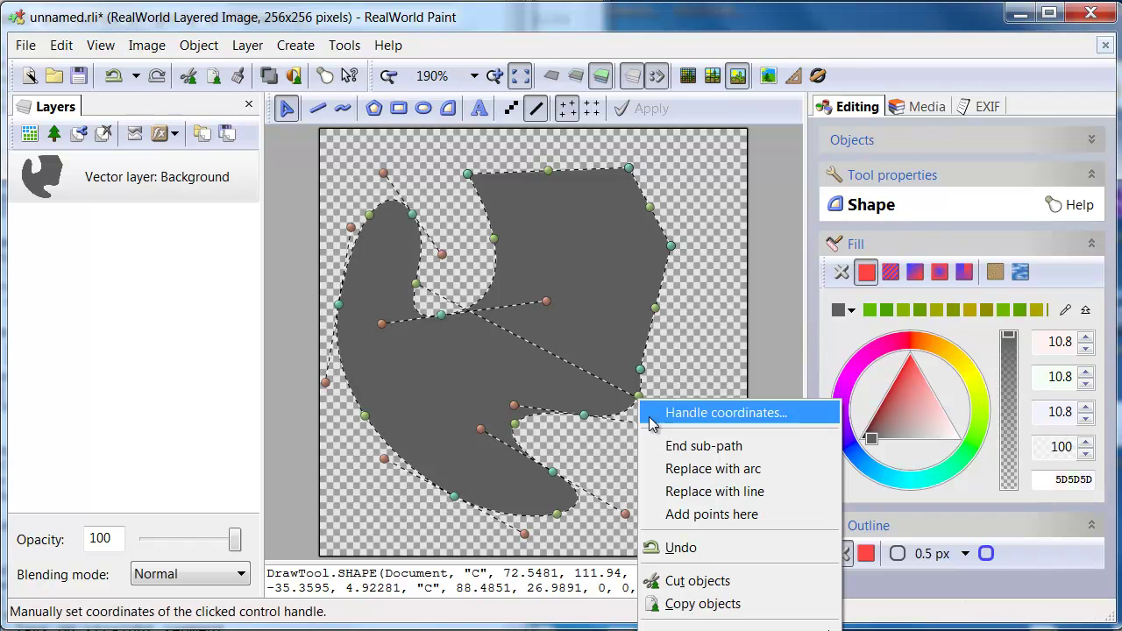
pyautogui.click(701, 511)
pyautogui.moveTo(710, 379); pyautogui.dragTo(713, 425)
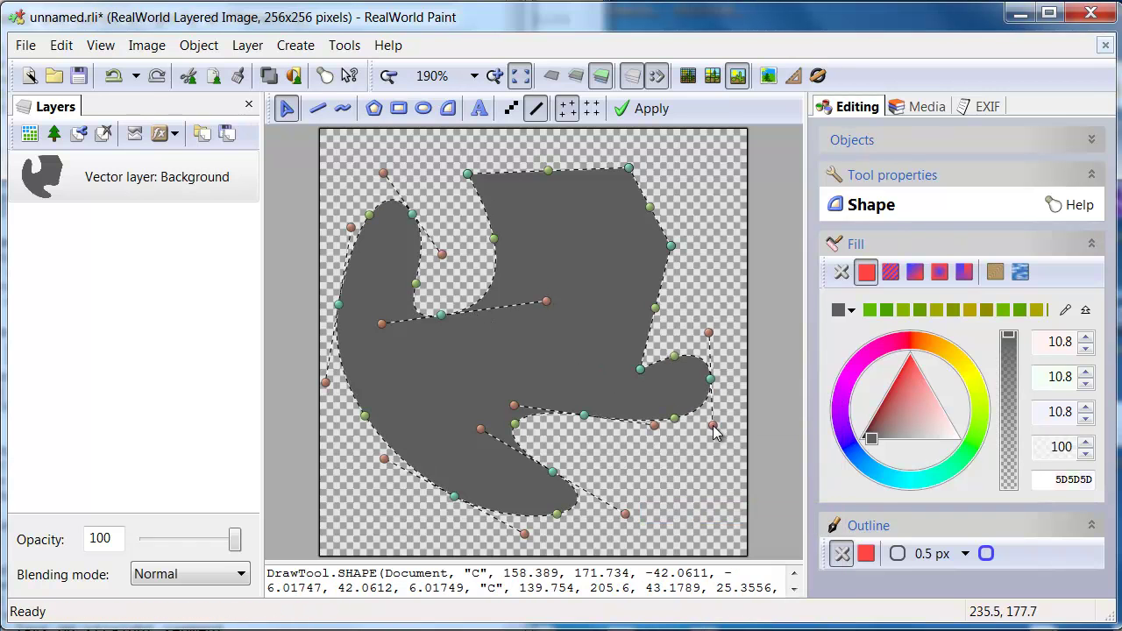
pyautogui.moveTo(684, 495); pyautogui.dragTo(619, 487)
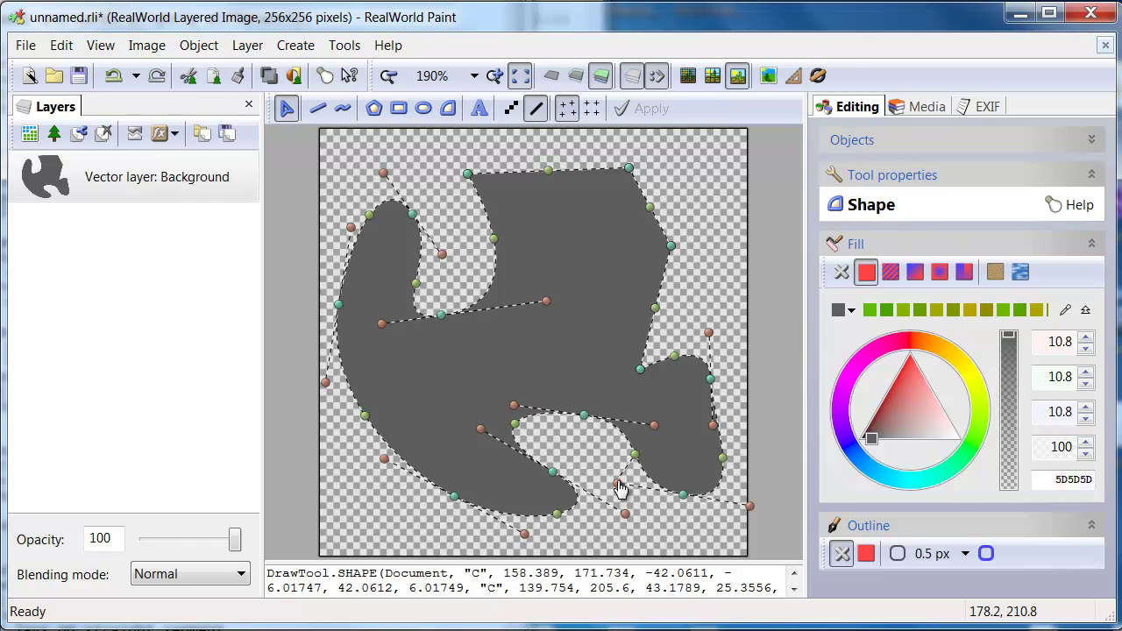
pyautogui.rightClick(578, 374)
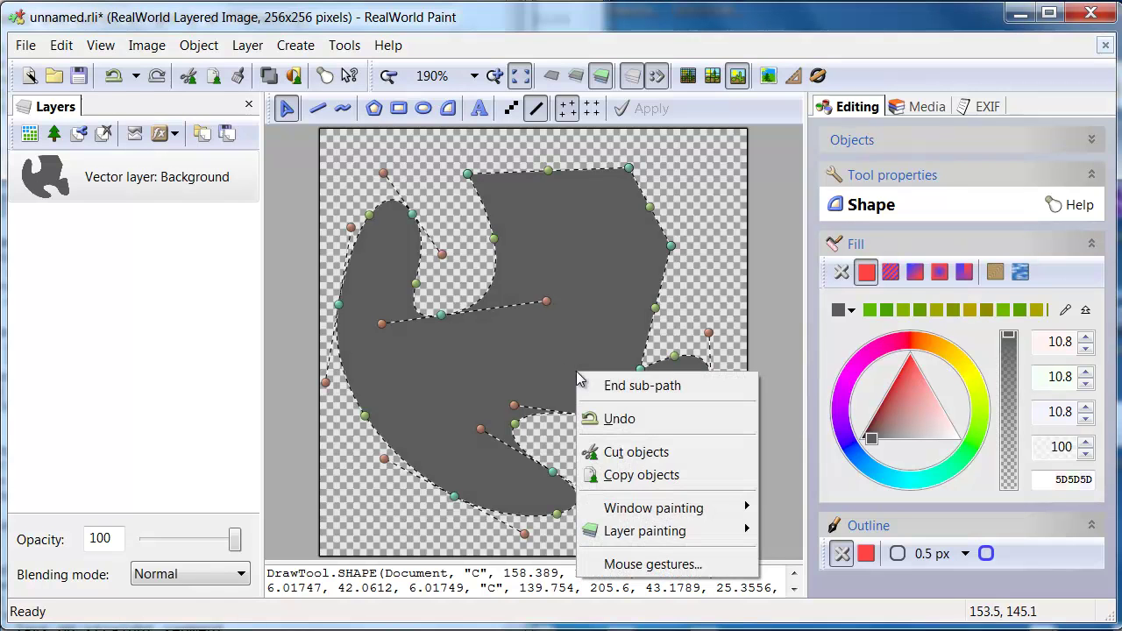
pyautogui.click(639, 385)
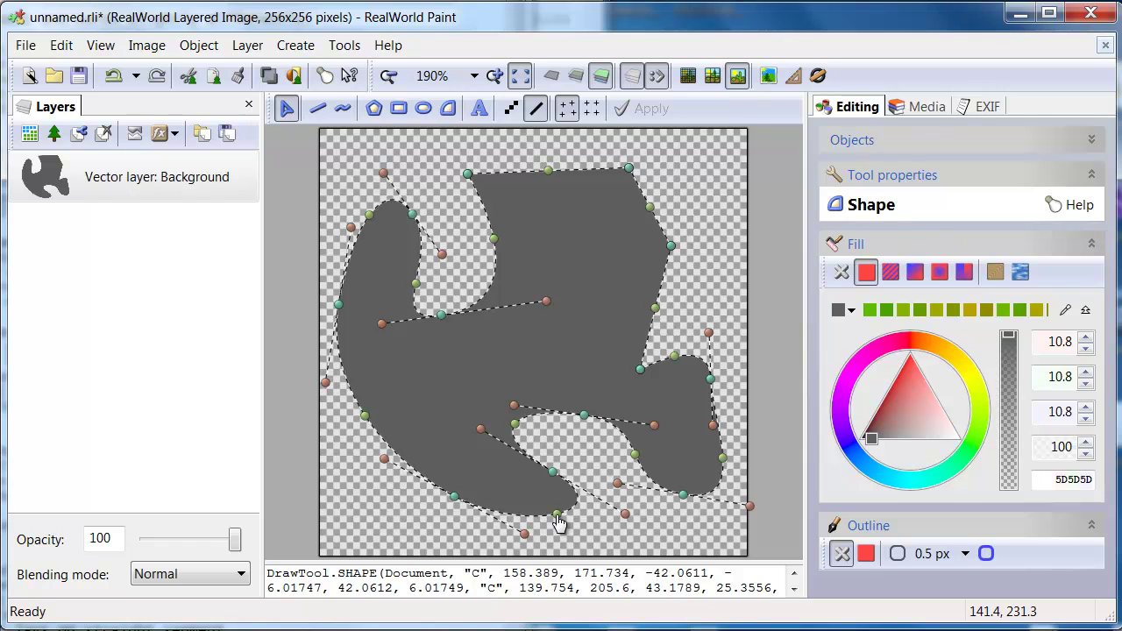
# Drag the bottom and lower-left nodes and handles so the lower-left edge juts into a broader, squarer corner.
pyautogui.moveTo(559, 523); pyautogui.dragTo(533, 524)
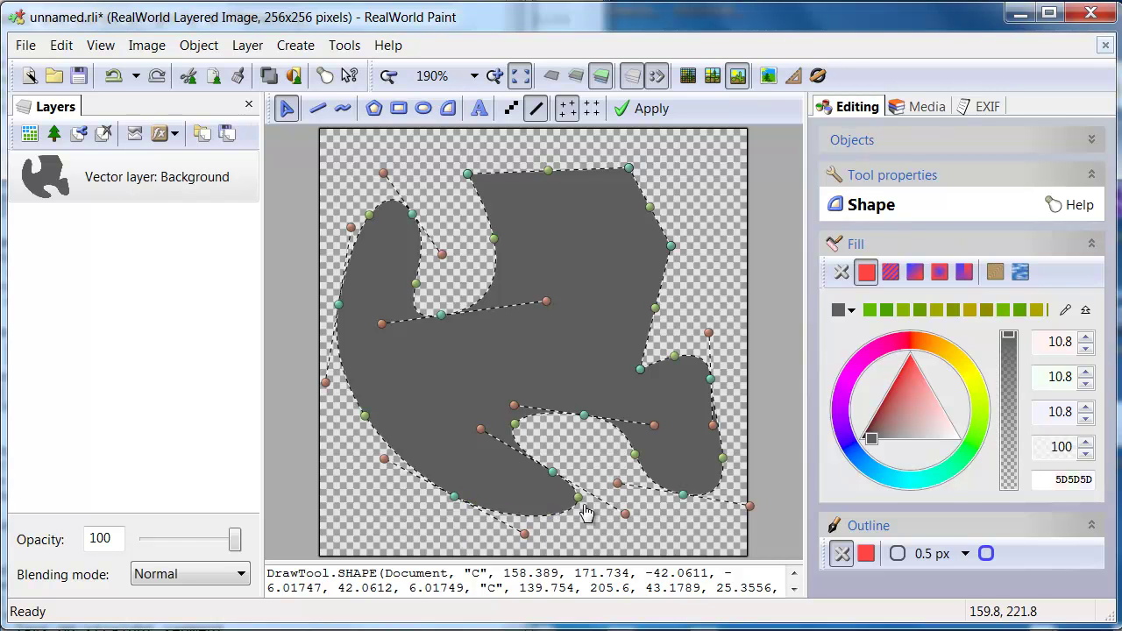
pyautogui.moveTo(531, 529); pyautogui.dragTo(563, 533)
pyautogui.click(563, 534)
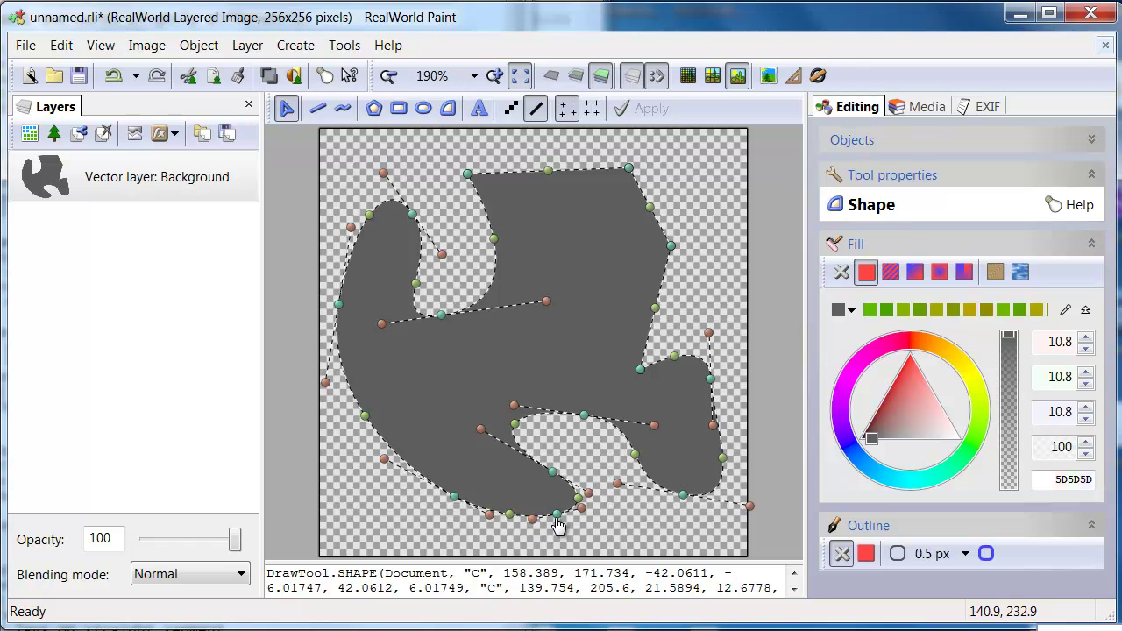
pyautogui.moveTo(557, 519)
pyautogui.mouseDown()
pyautogui.moveTo(508, 534)
pyautogui.moveTo(601, 537)
pyautogui.moveTo(559, 531)
pyautogui.moveTo(570, 525)
pyautogui.mouseUp()
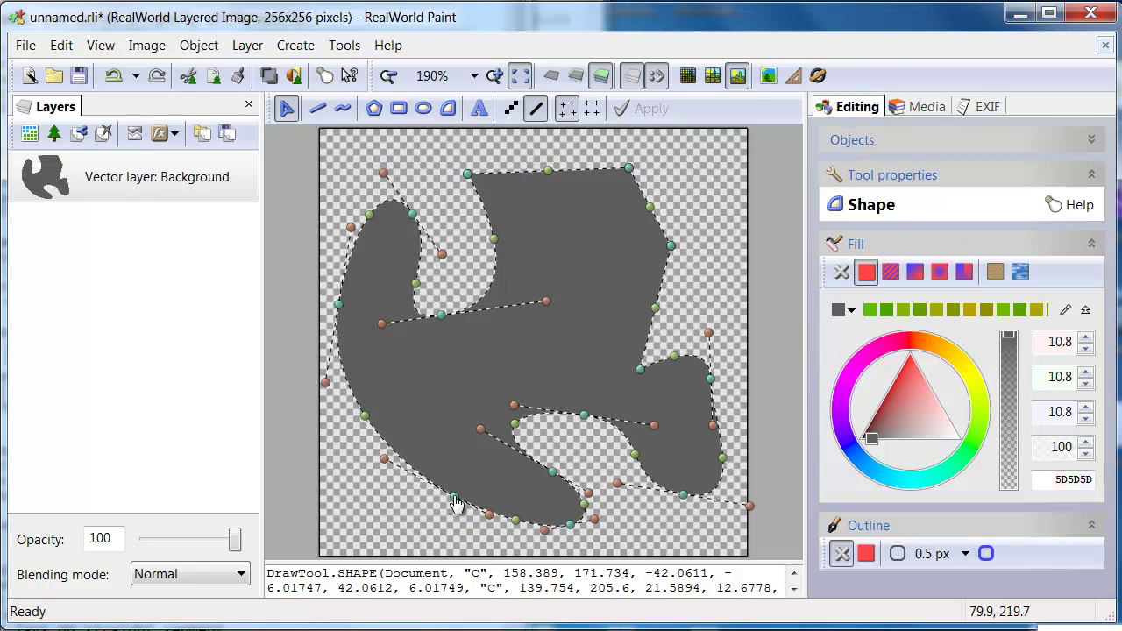
pyautogui.moveTo(455, 502); pyautogui.dragTo(381, 461)
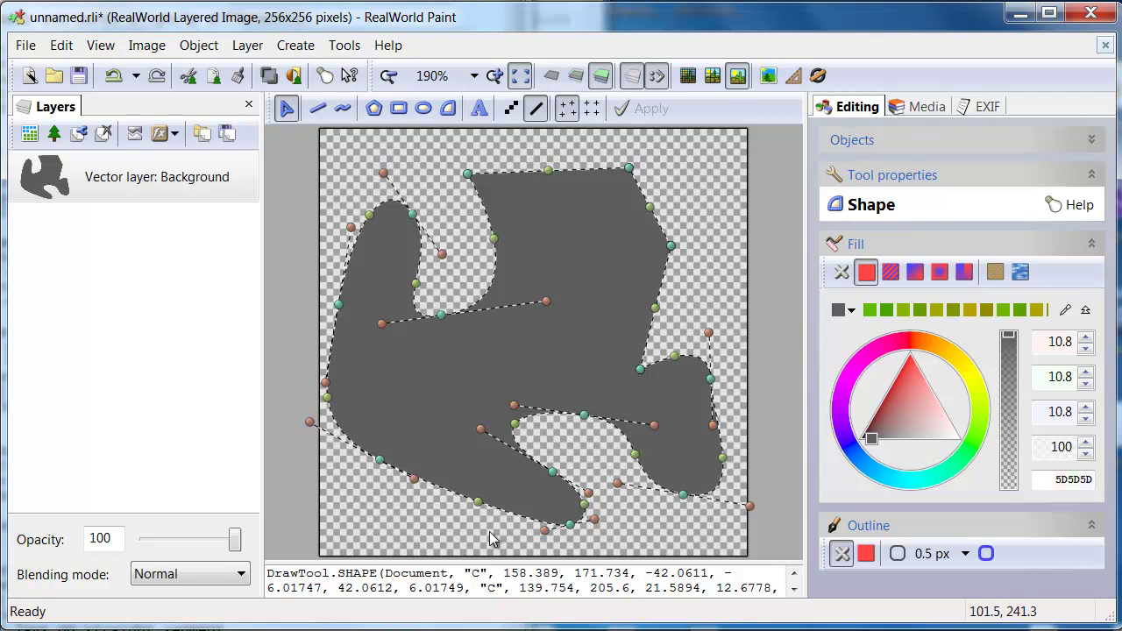
pyautogui.moveTo(481, 500); pyautogui.dragTo(426, 503)
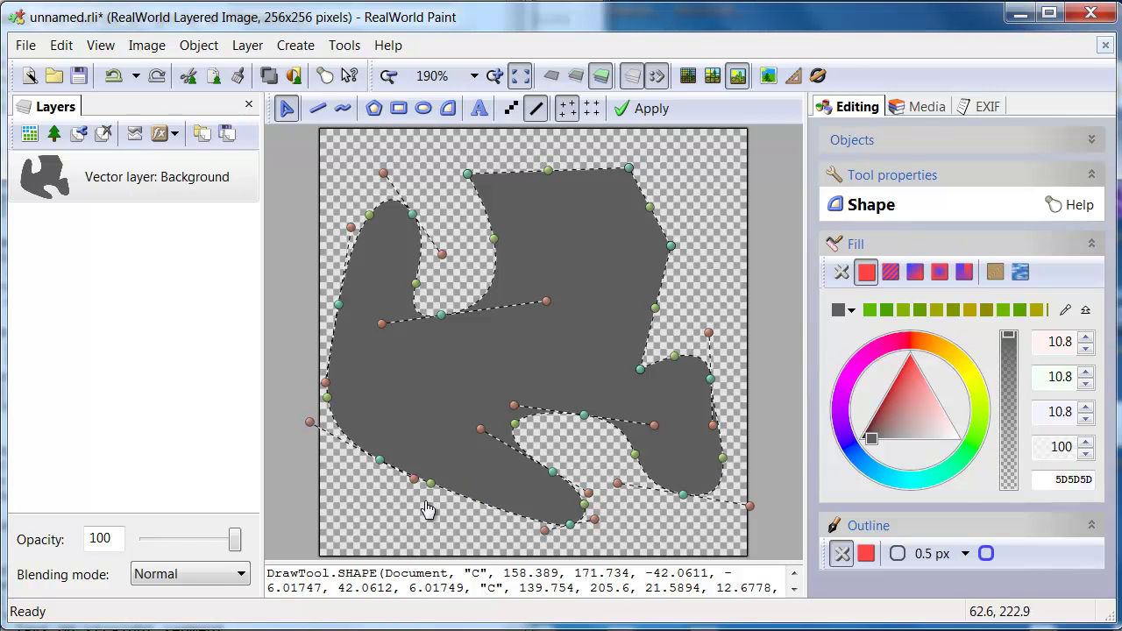
pyautogui.press('Return')
# Start a new sub-path and draw a closed oval loop in the upper middle of the shape.
pyautogui.rightClick(537, 233)
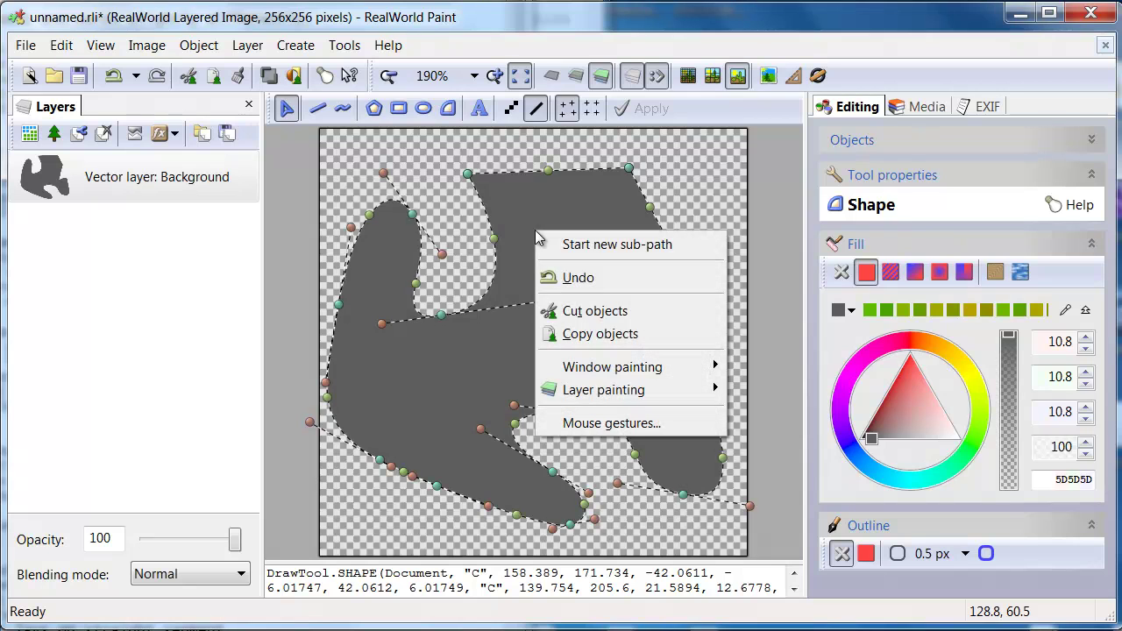
pyautogui.click(593, 246)
pyautogui.moveTo(537, 265); pyautogui.dragTo(522, 320)
pyautogui.moveTo(538, 366); pyautogui.dragTo(612, 356)
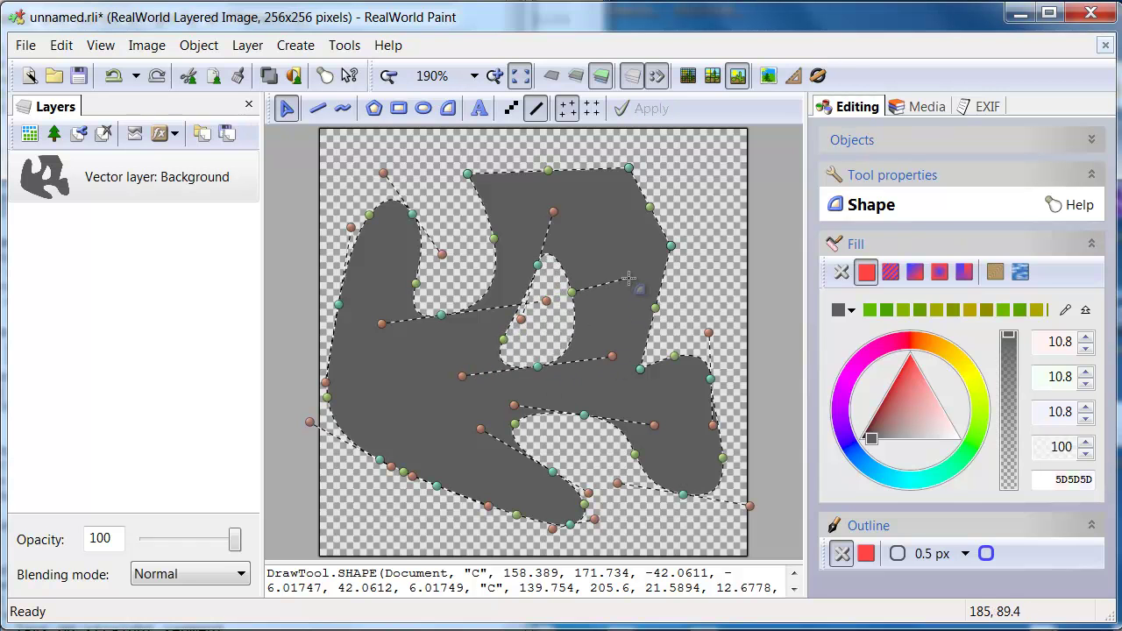
pyautogui.moveTo(628, 278); pyautogui.dragTo(632, 222)
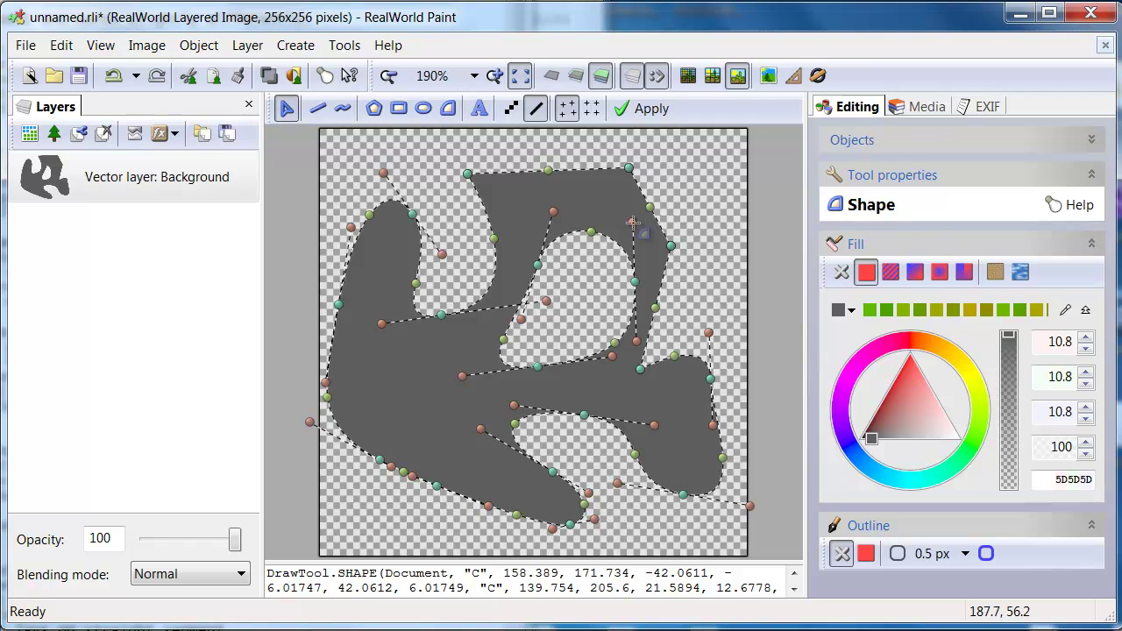
# End the hole sub-path, nudge the shape up-right, and smooth the hole's right side.
pyautogui.rightClick(623, 303)
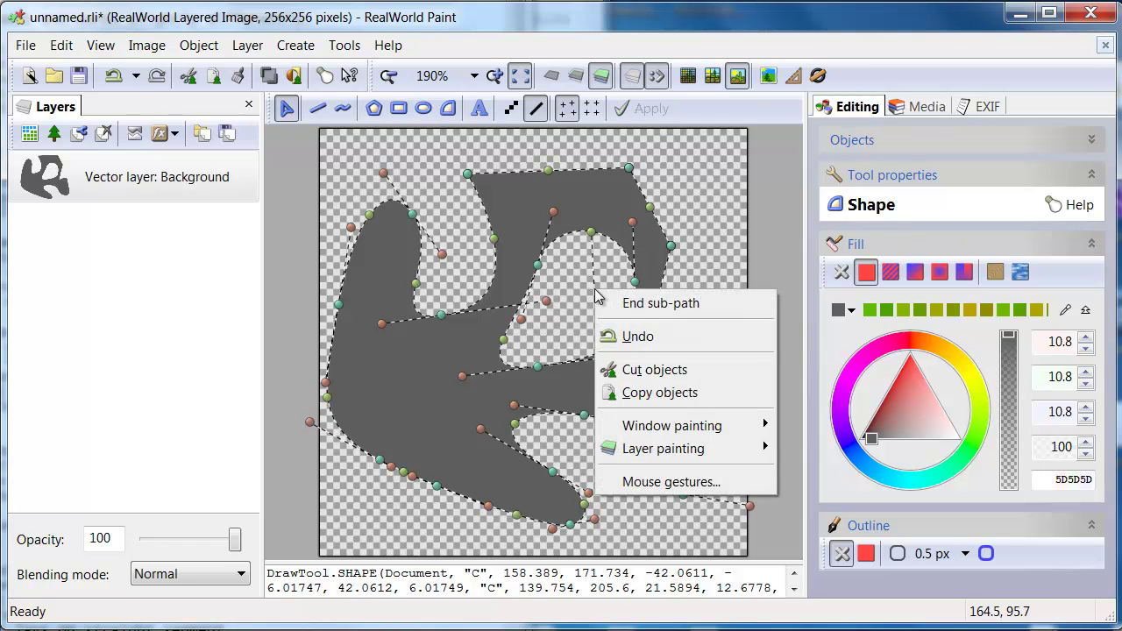
pyautogui.click(623, 304)
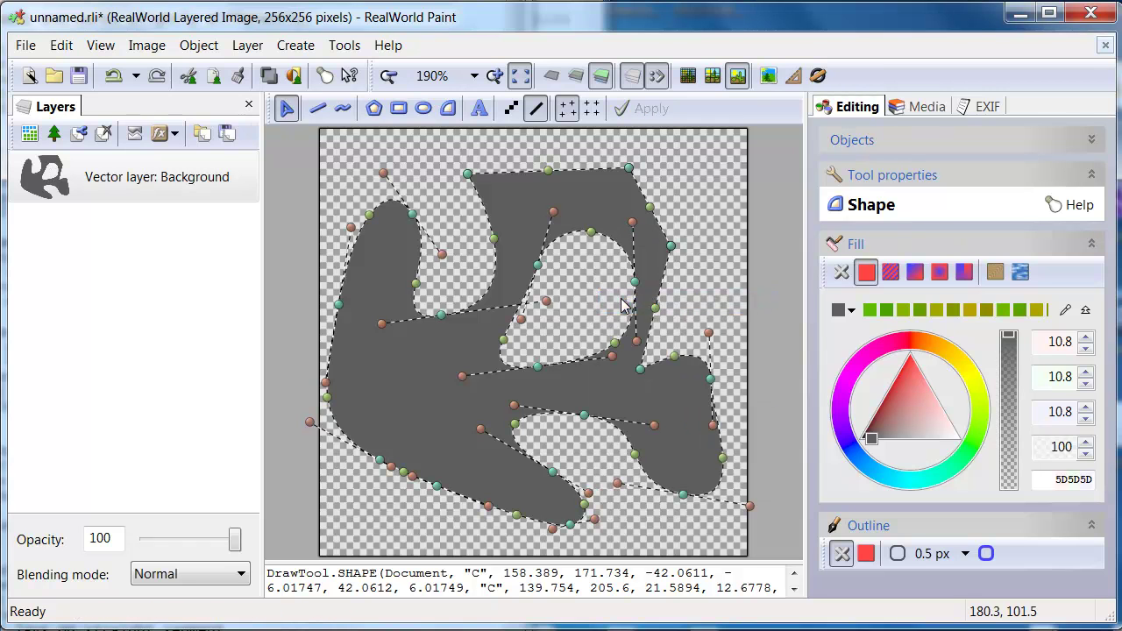
pyautogui.moveTo(516, 213)
pyautogui.mouseDown()
pyautogui.moveTo(513, 233)
pyautogui.moveTo(526, 206)
pyautogui.mouseUp()
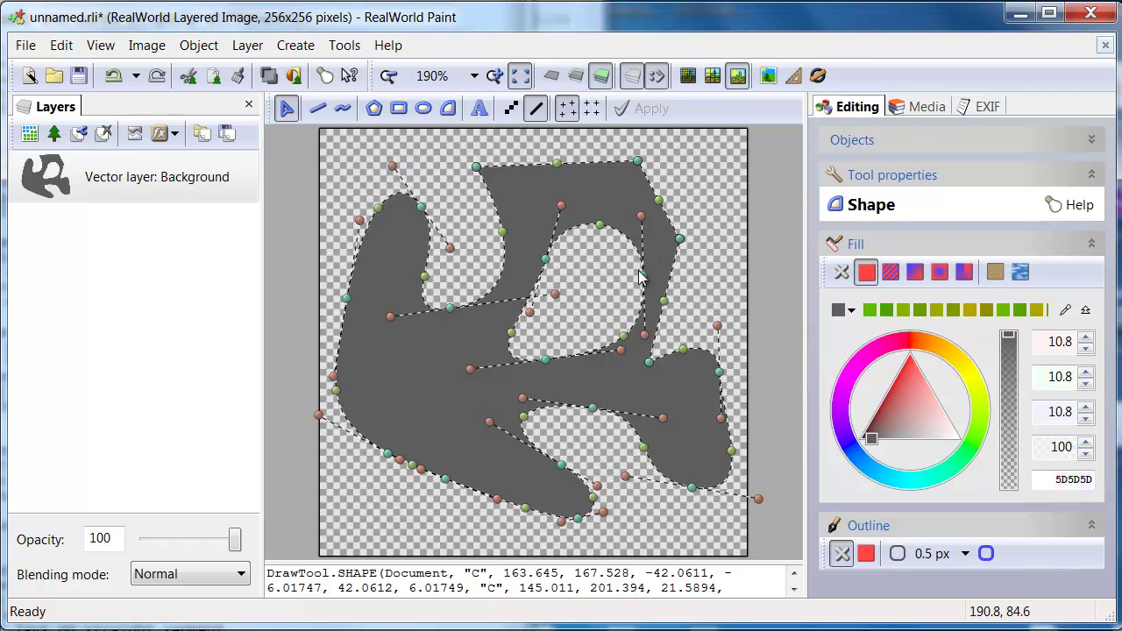
pyautogui.moveTo(645, 282); pyautogui.dragTo(631, 260)
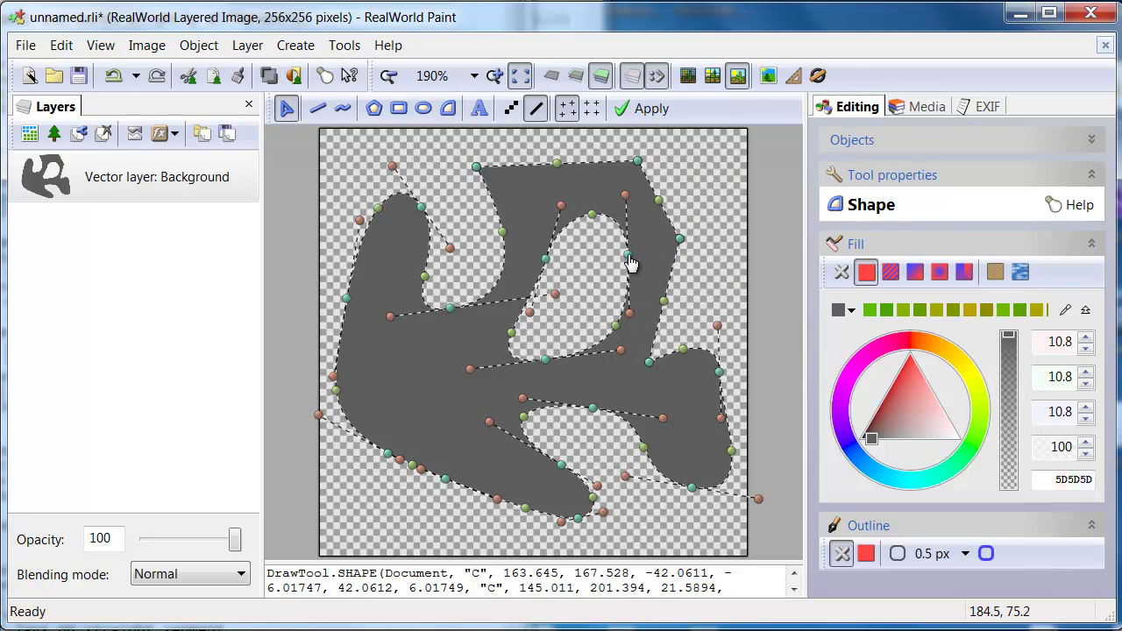
pyautogui.click(449, 107)
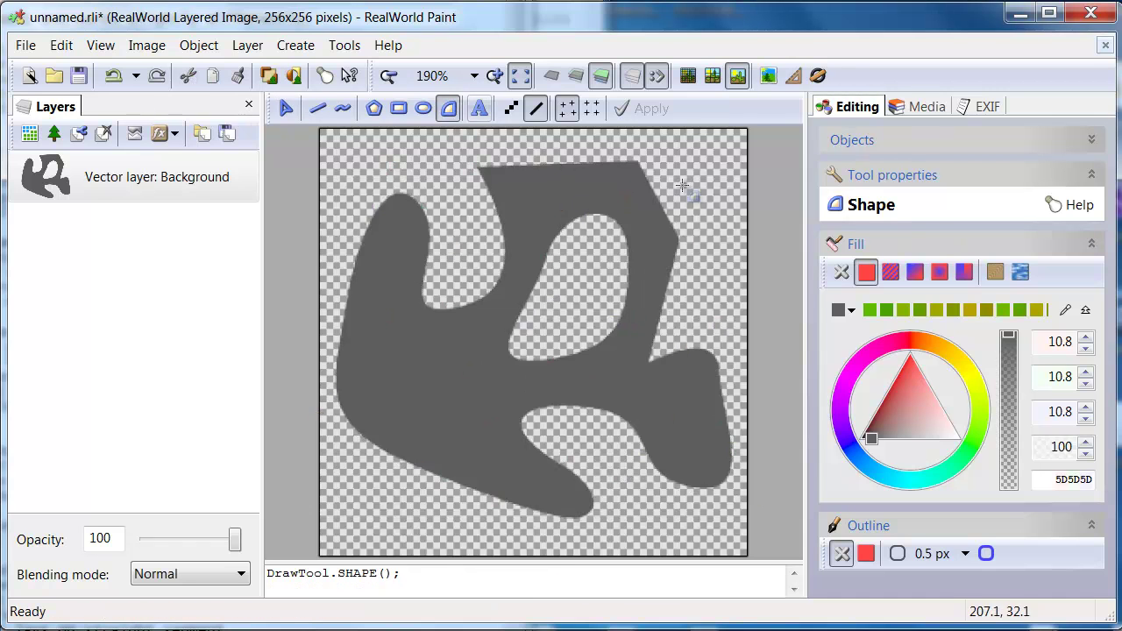
pyautogui.moveTo(684, 162); pyautogui.dragTo(665, 192)
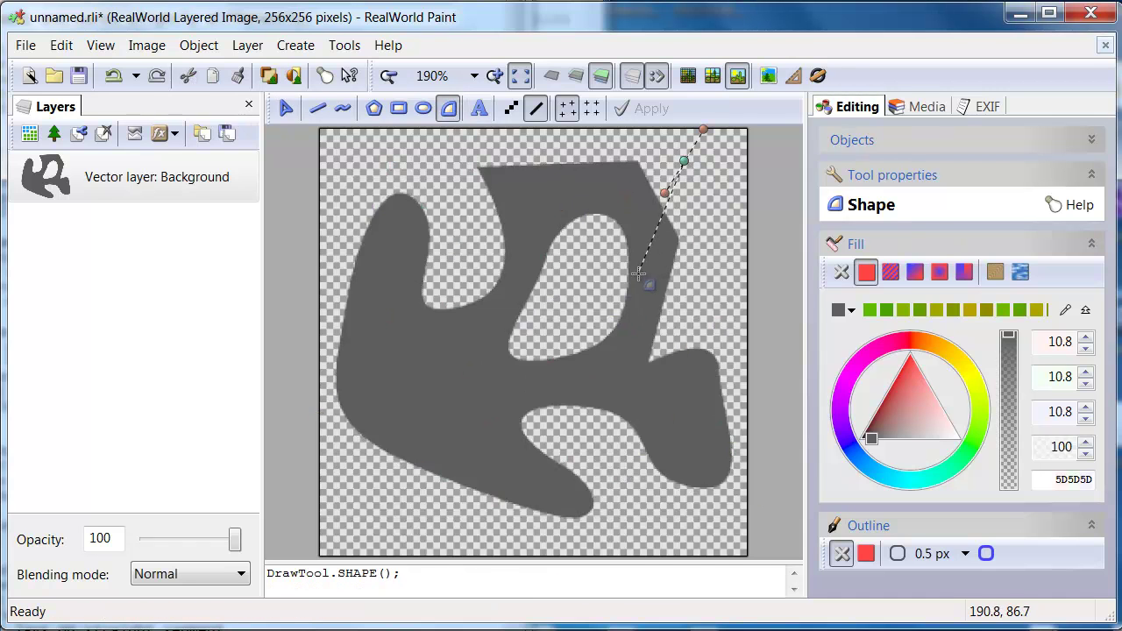
pyautogui.moveTo(607, 283); pyautogui.dragTo(686, 306)
pyautogui.moveTo(721, 235); pyautogui.dragTo(716, 182)
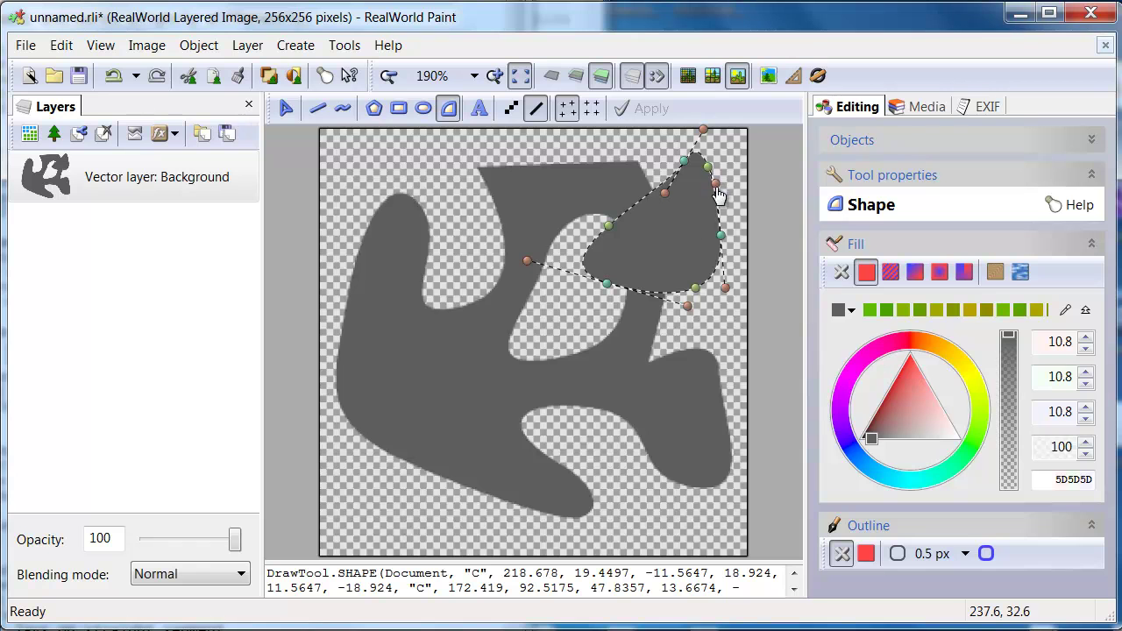
pyautogui.rightClick(665, 241)
pyautogui.click(672, 251)
pyautogui.moveTo(654, 240); pyautogui.dragTo(664, 244)
pyautogui.press('Escape')
pyautogui.click(541, 190)
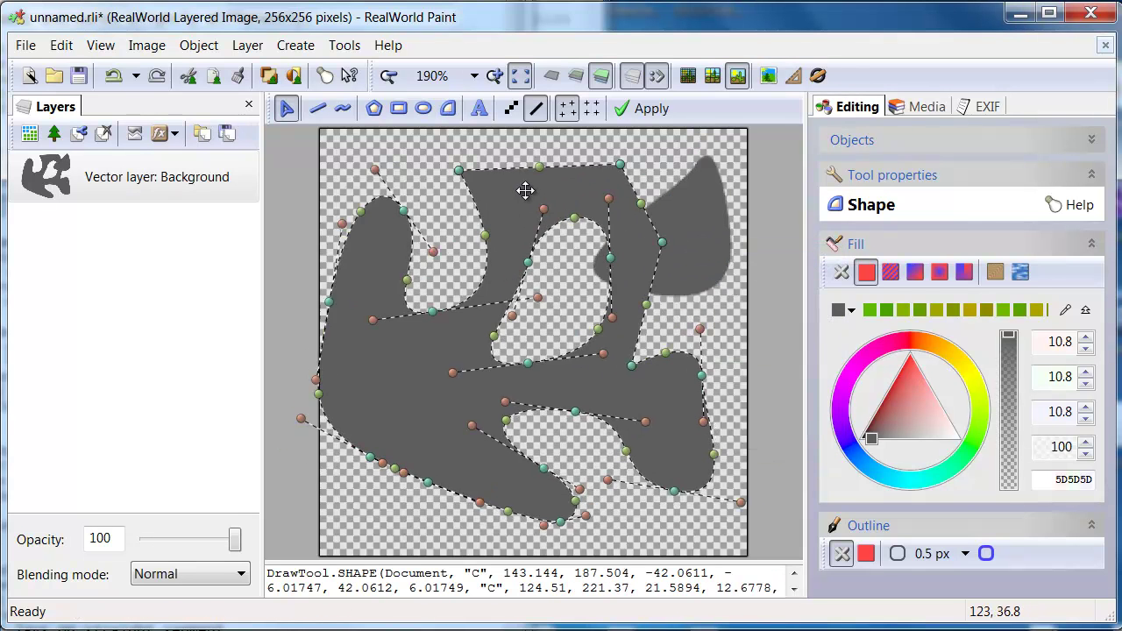
pyautogui.press('Return')
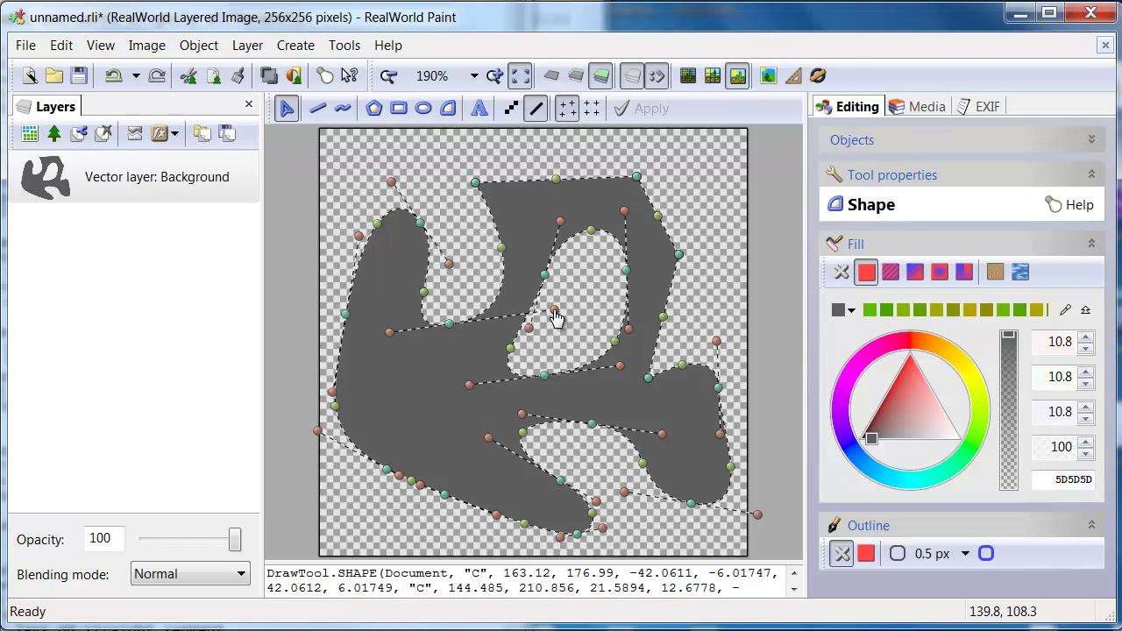
# Remove the tangents on both notch nodes and drag one up into a sharp corner.
pyautogui.rightClick(555, 317)
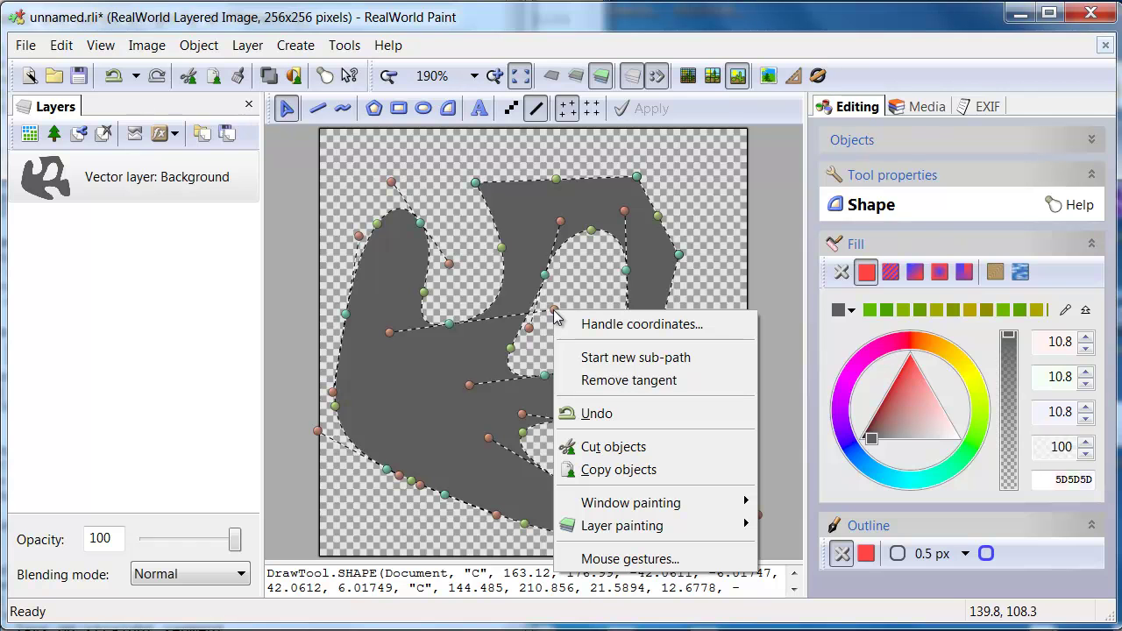
pyautogui.click(595, 380)
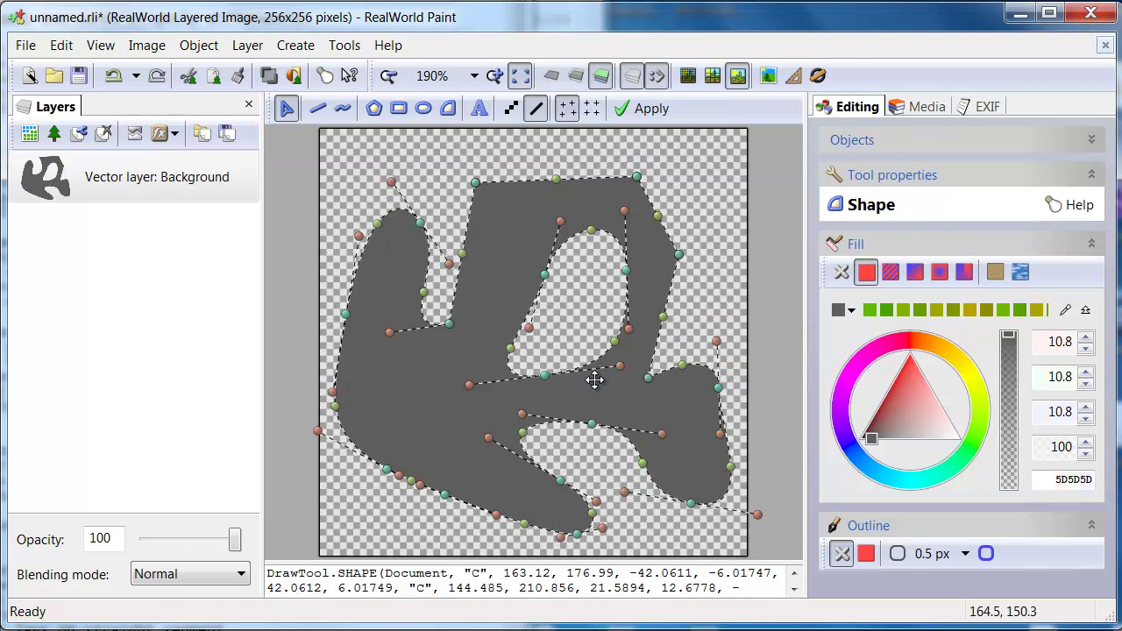
pyautogui.moveTo(392, 351); pyautogui.dragTo(394, 340)
pyautogui.rightClick(395, 341)
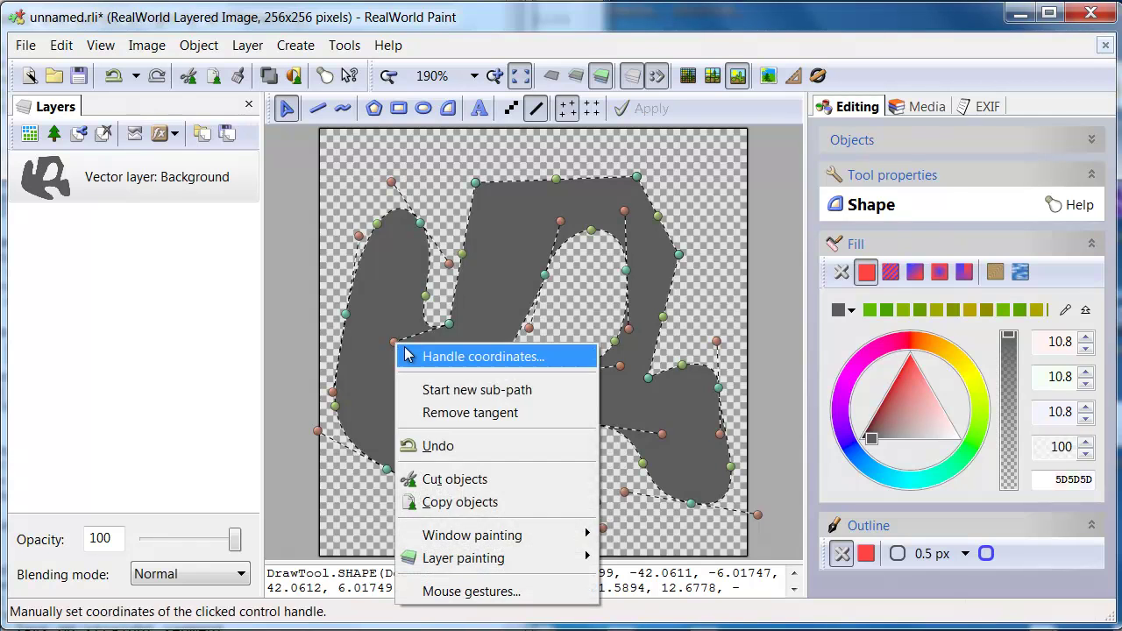
pyautogui.click(444, 421)
pyautogui.moveTo(453, 333); pyautogui.dragTo(507, 249)
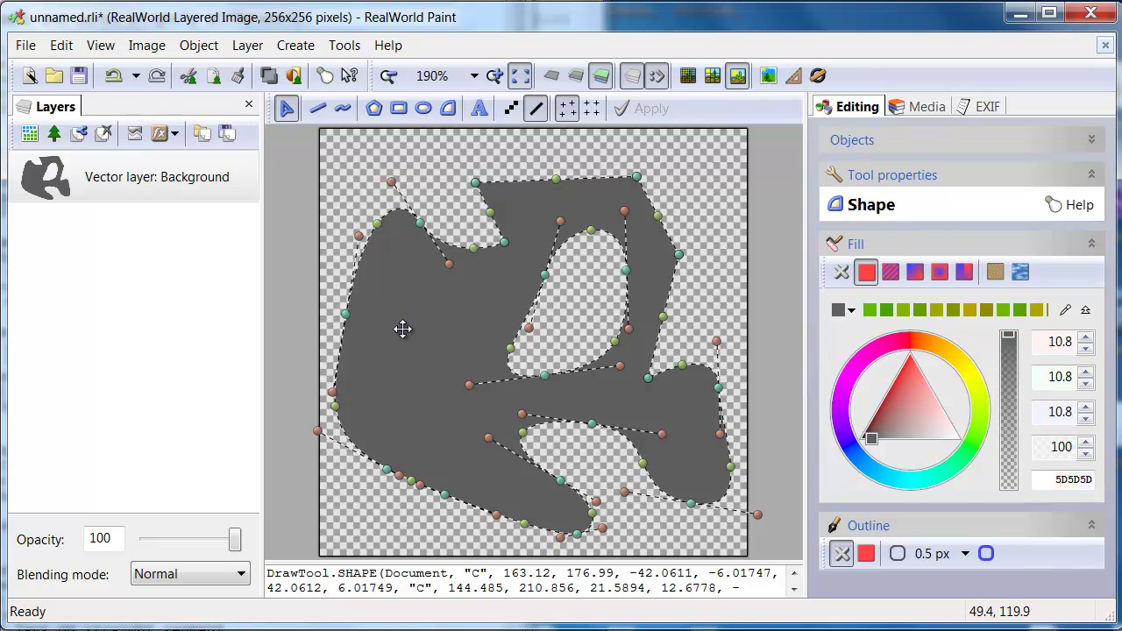
# Replace the lower-left edge segment with an arc, after undoing a trial straight-line replacement.
pyautogui.rightClick(337, 412)
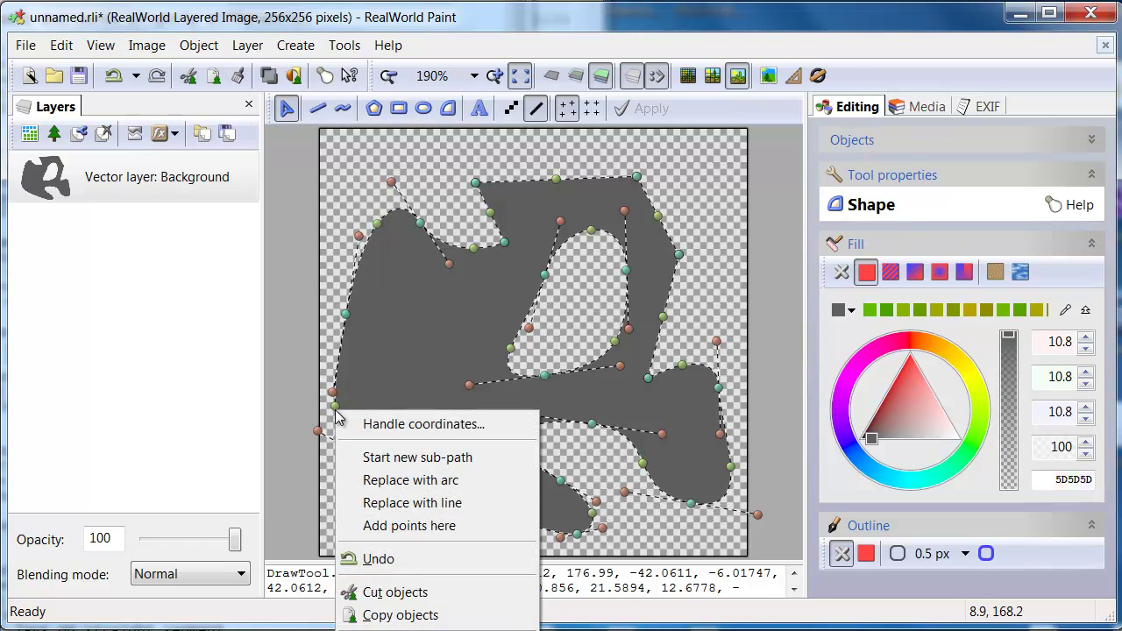
pyautogui.click(421, 504)
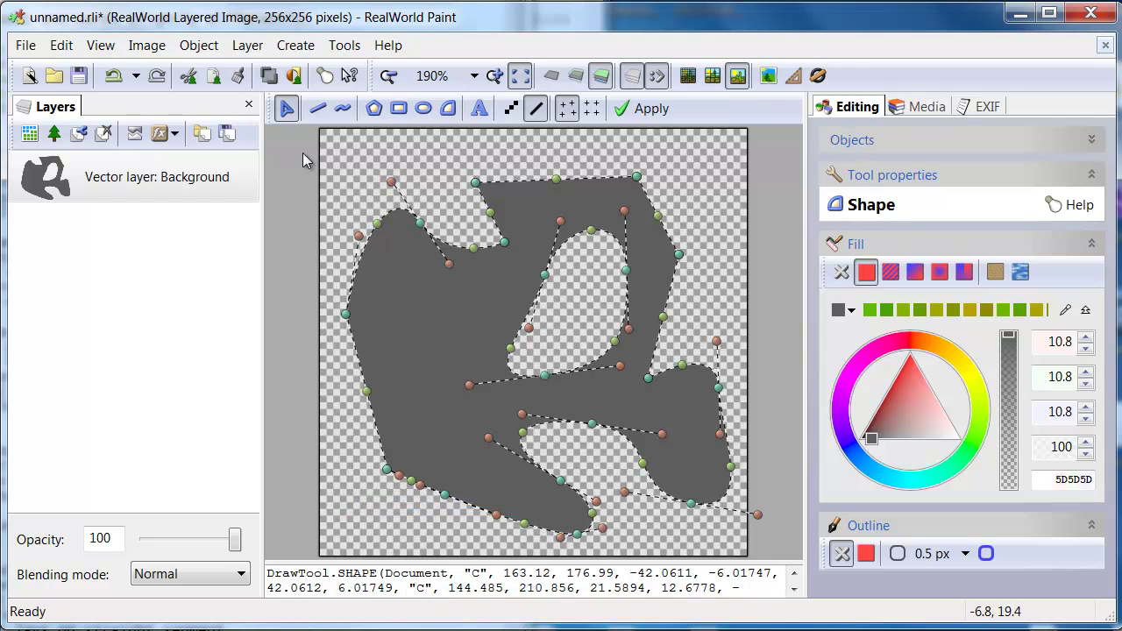
pyautogui.click(113, 77)
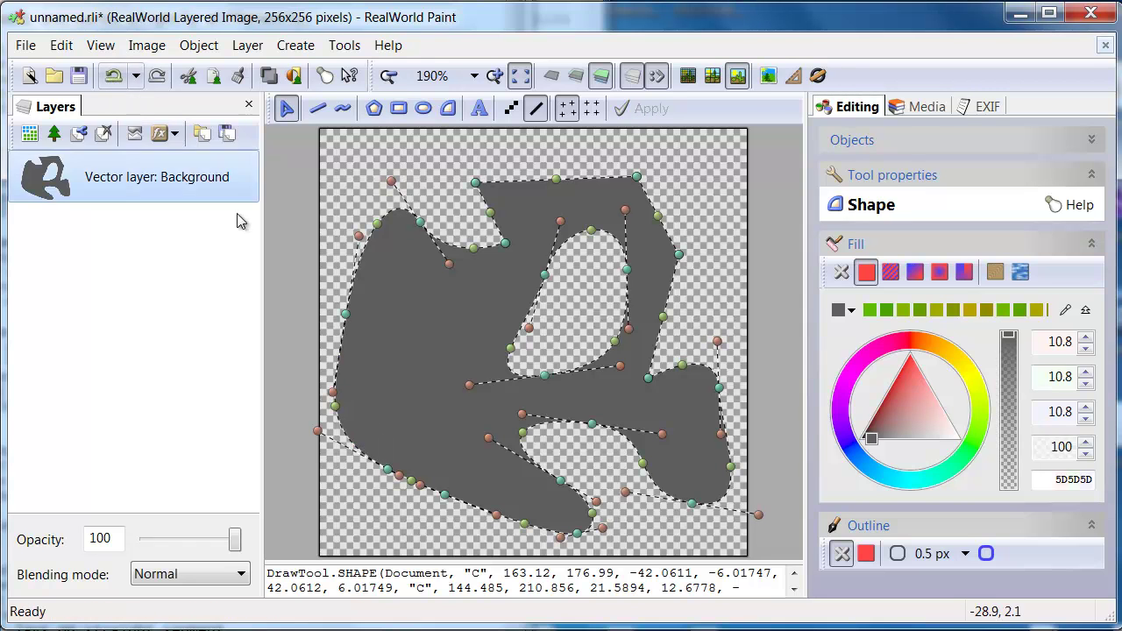
pyautogui.rightClick(338, 412)
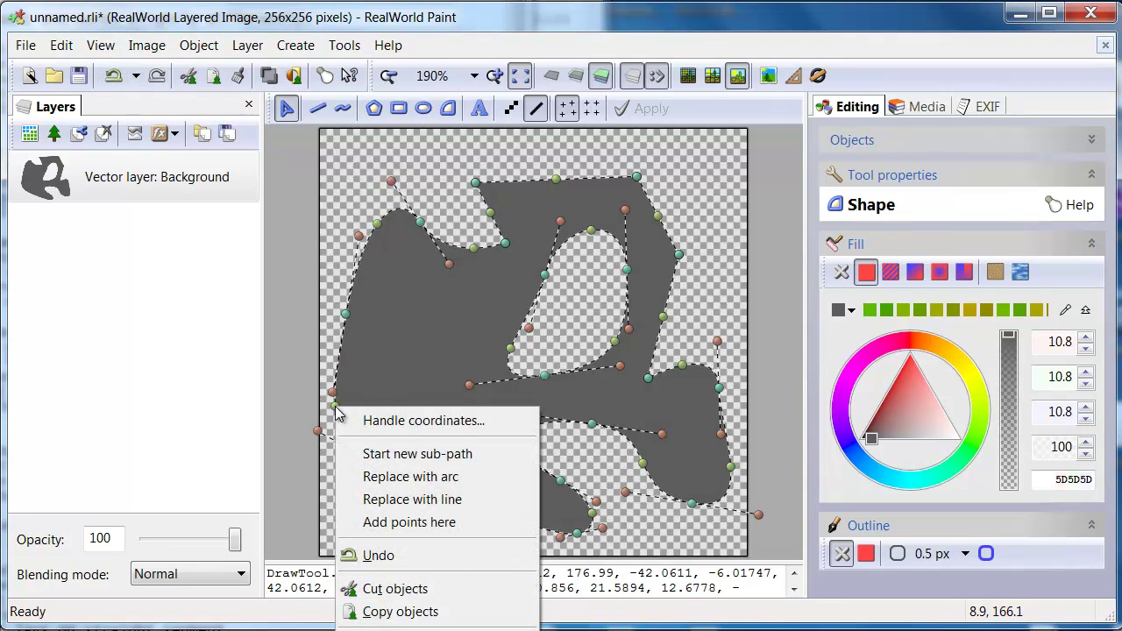
pyautogui.click(405, 477)
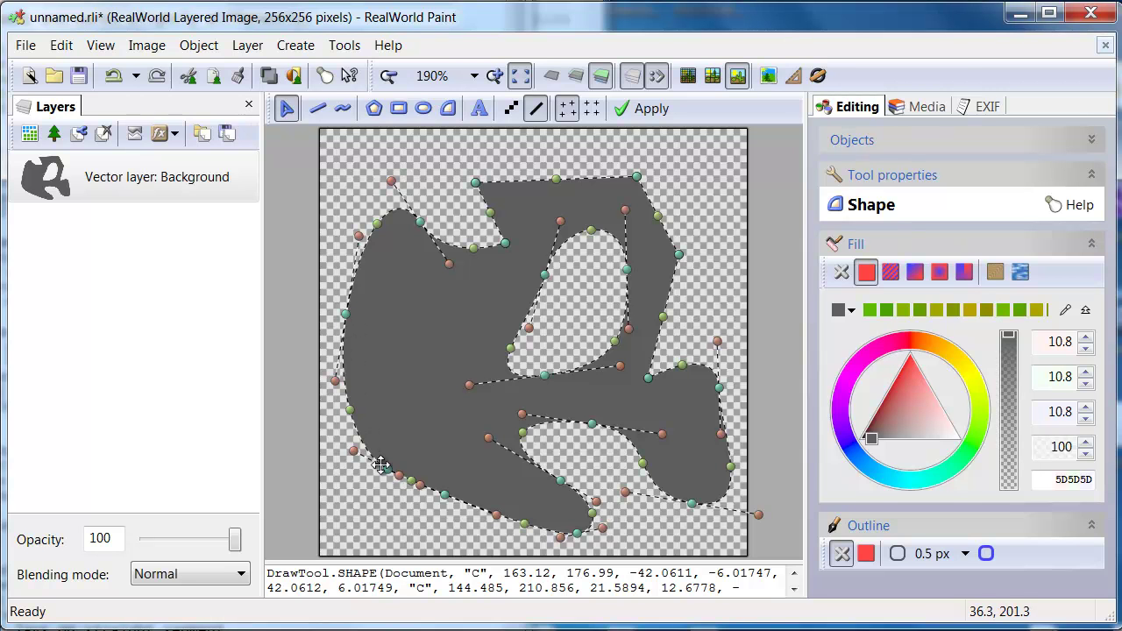
# Smooth the right-edge corner point and tilt its new tangent to round that edge.
pyautogui.rightClick(679, 255)
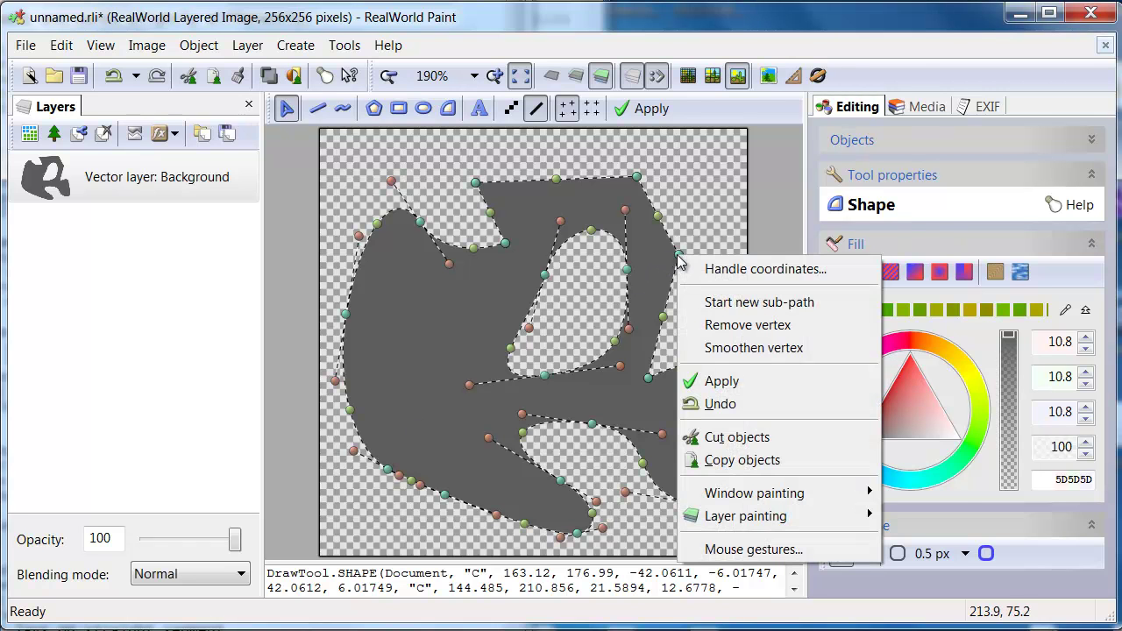
pyautogui.click(730, 349)
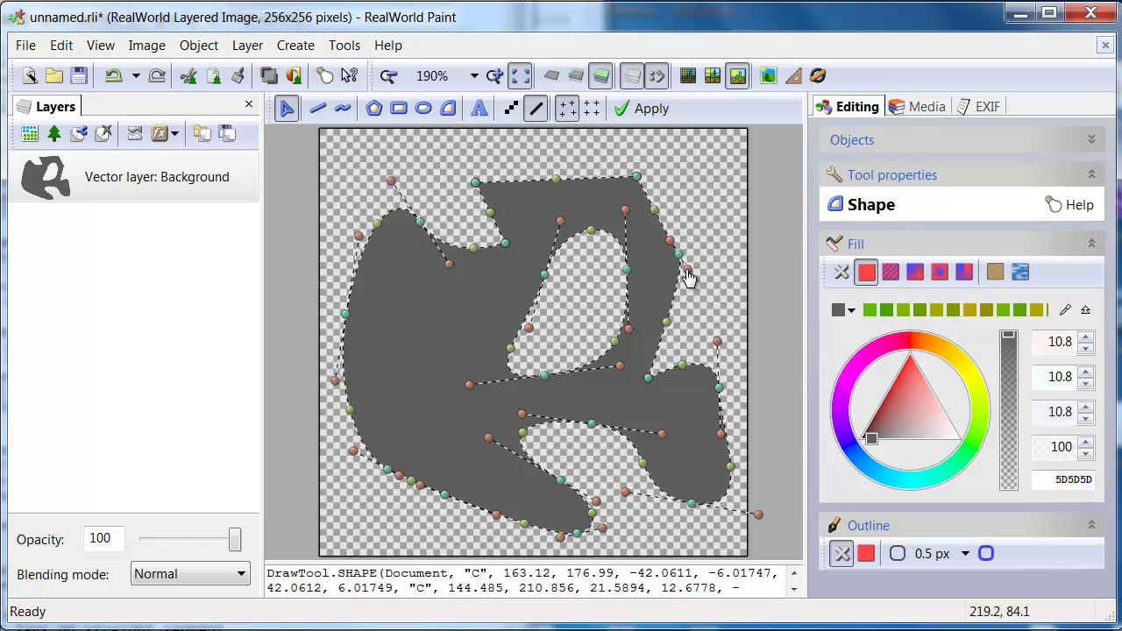
pyautogui.moveTo(687, 270); pyautogui.dragTo(679, 215)
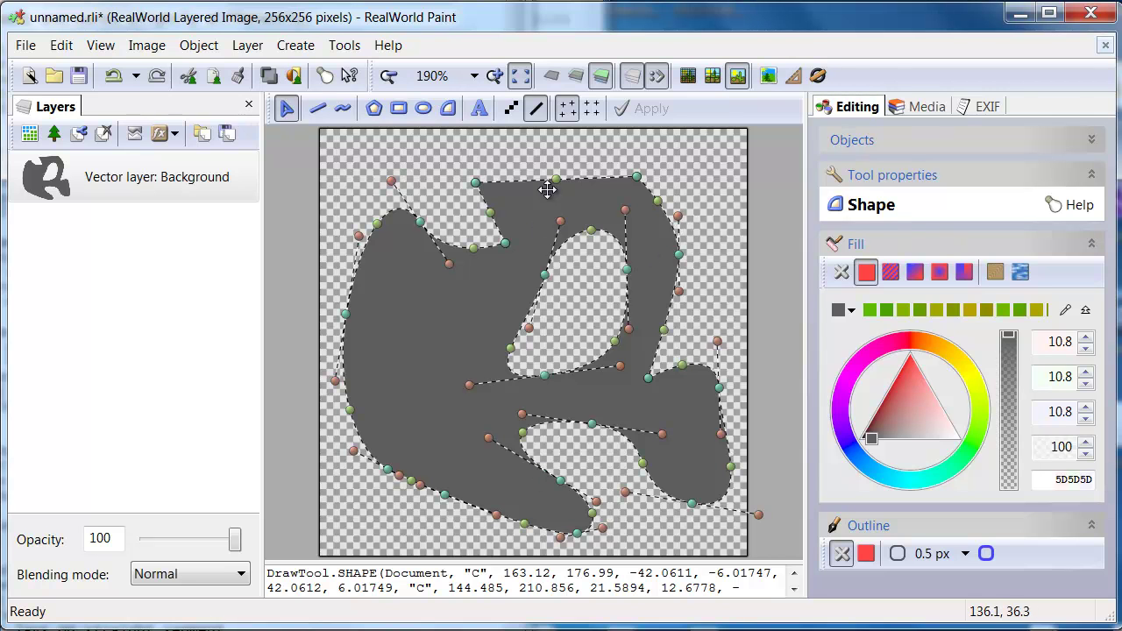
# Try reflecting the shape, undo the mirroring, and move the shape back up fully inside the canvas.
pyautogui.moveTo(546, 185); pyautogui.dragTo(547, 309)
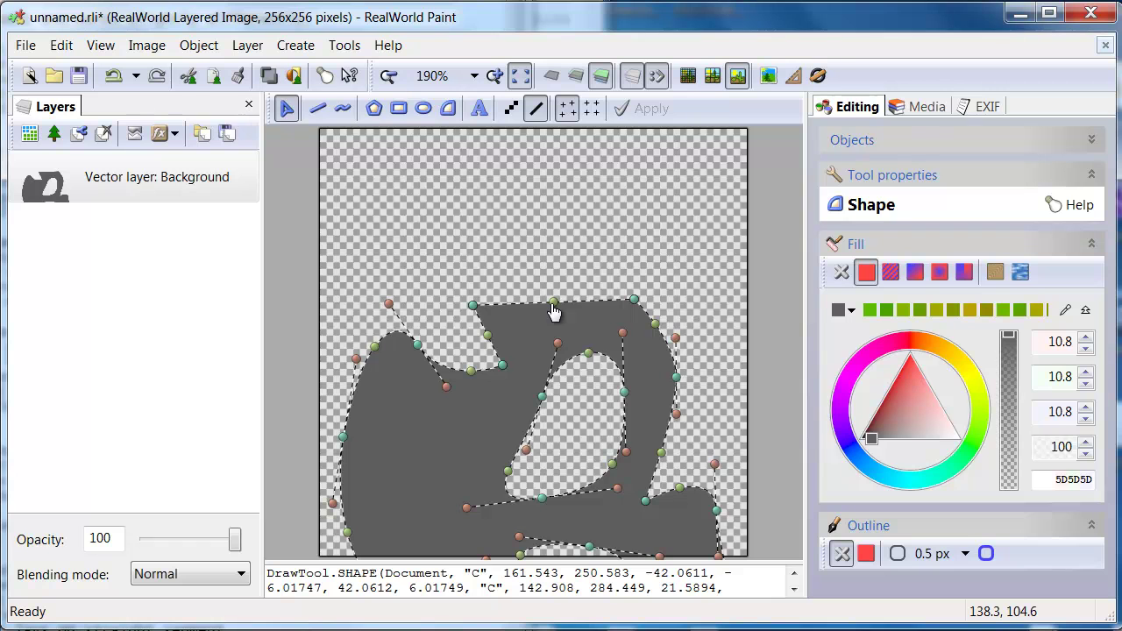
pyautogui.rightClick(554, 303)
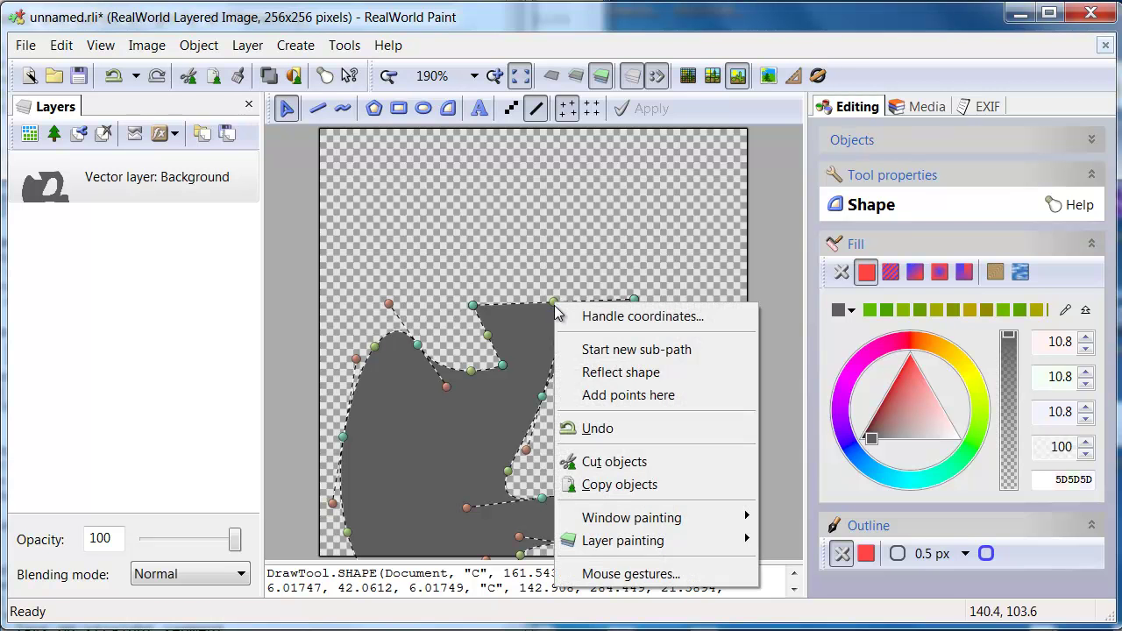
pyautogui.click(588, 372)
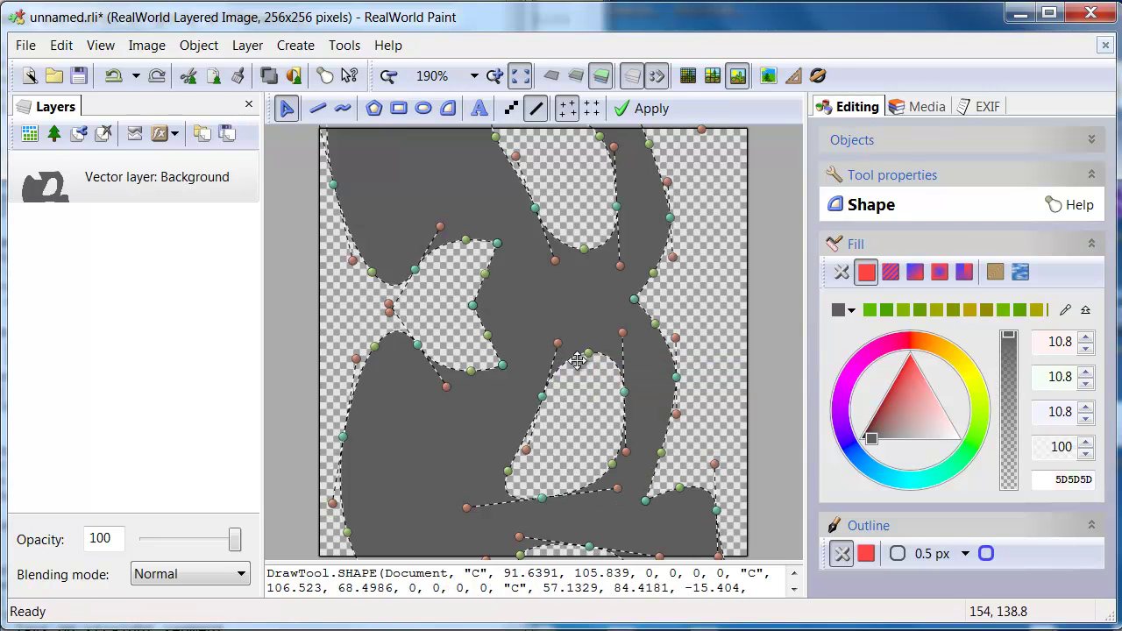
pyautogui.moveTo(526, 333); pyautogui.dragTo(538, 278)
pyautogui.press('Return')
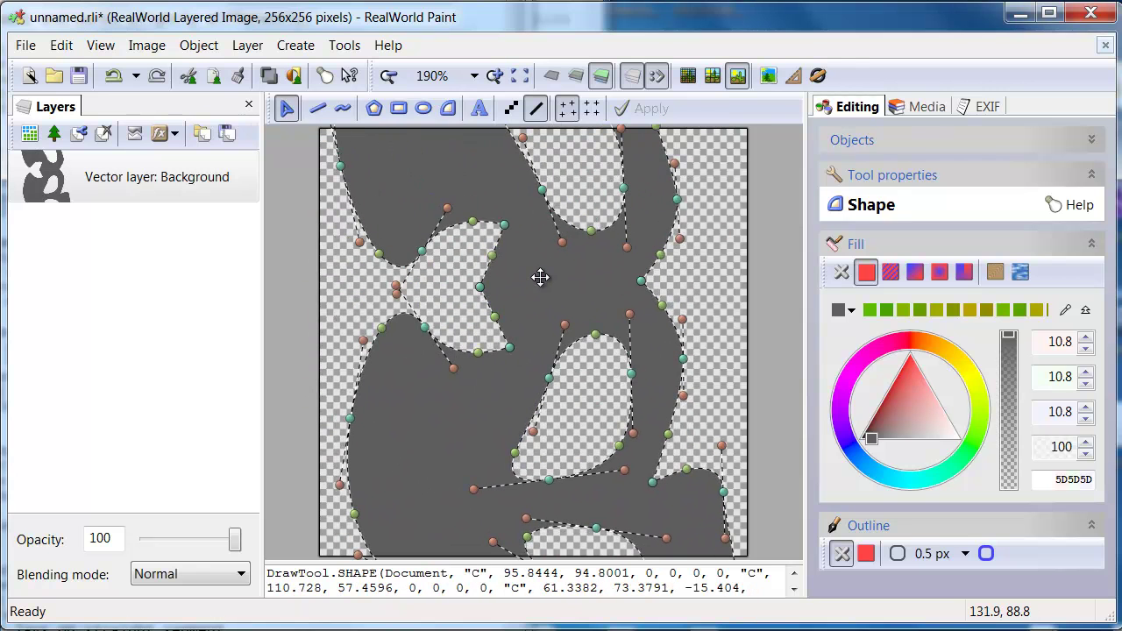
pyautogui.click(114, 78)
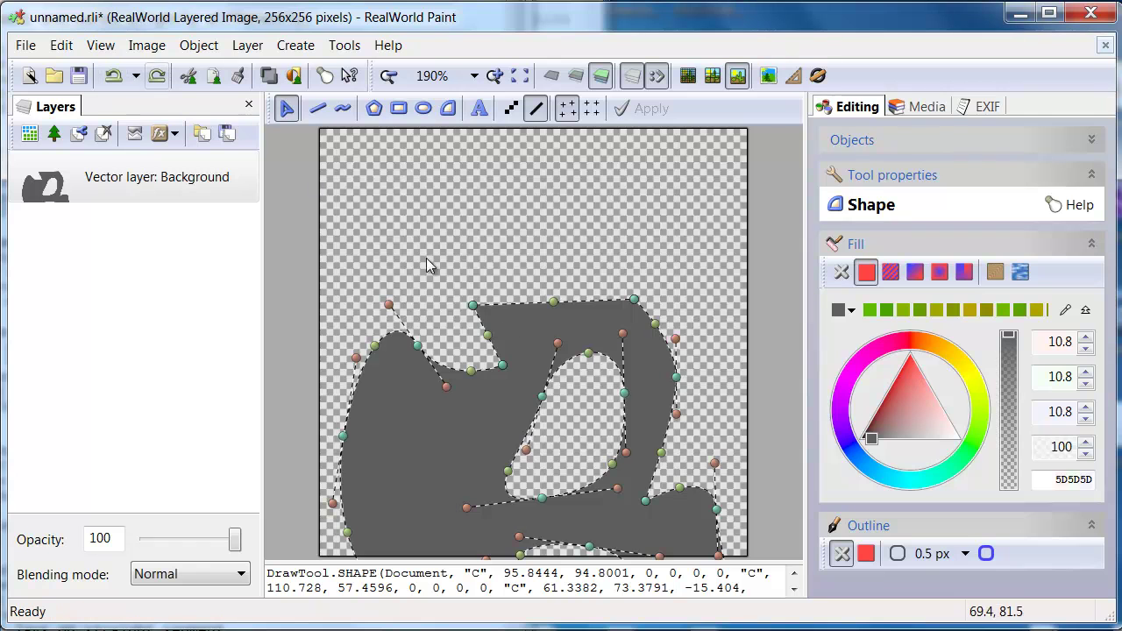
pyautogui.moveTo(528, 333); pyautogui.dragTo(534, 202)
pyautogui.press('Return')
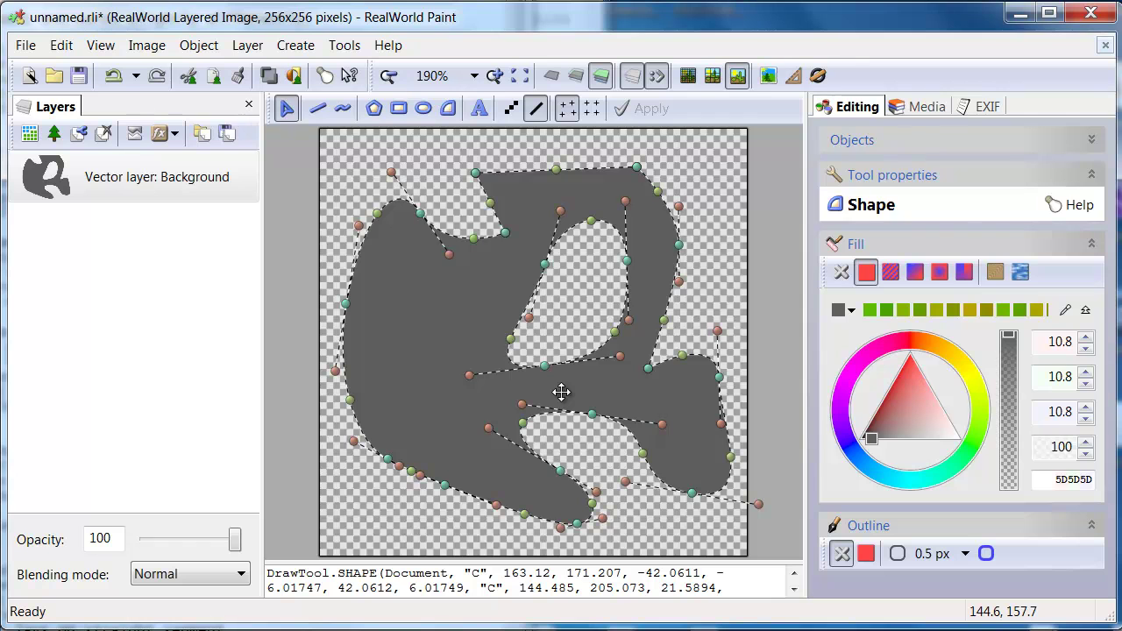
# Delete the grey vector shape from the canvas.
pyautogui.moveTo(456, 307); pyautogui.dragTo(462, 321)
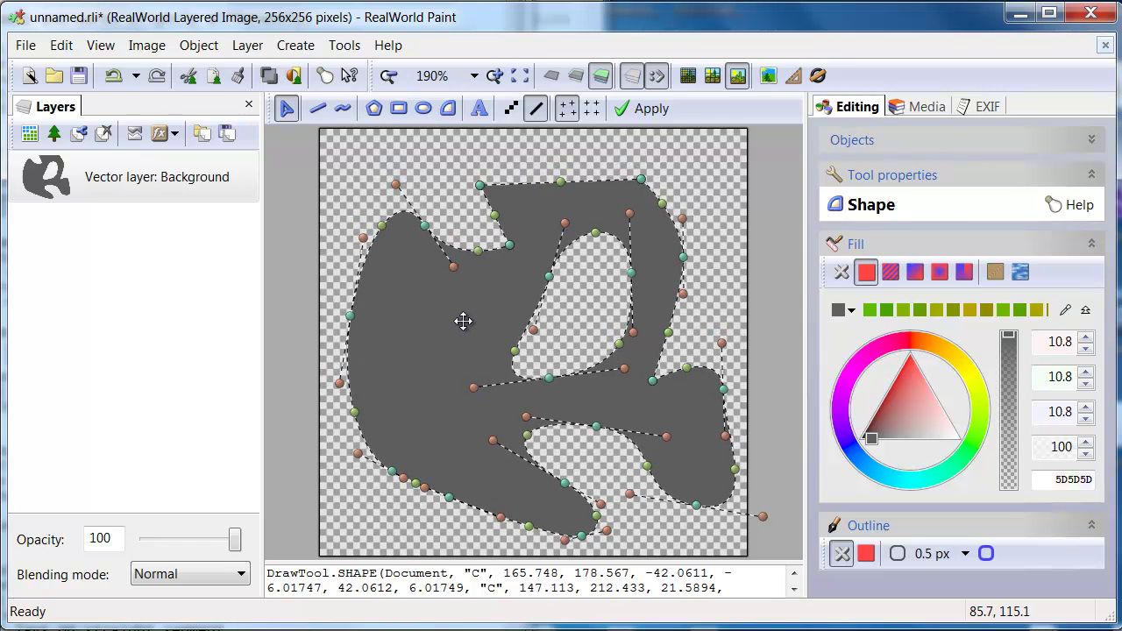
pyautogui.click(199, 45)
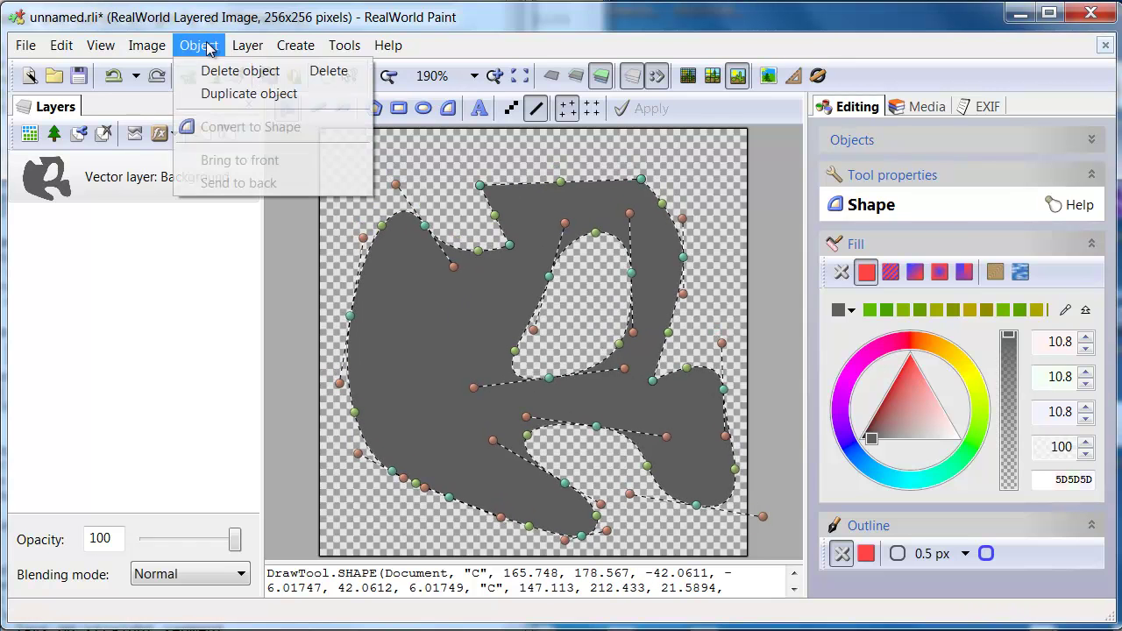
pyautogui.click(219, 74)
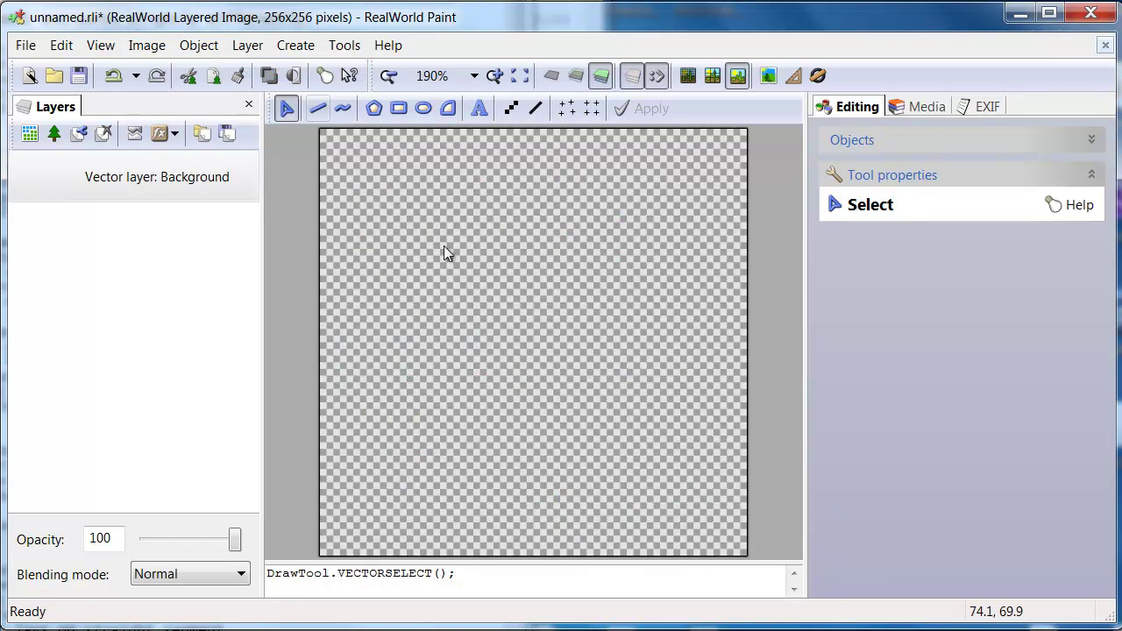
# Add a grey Segoe UI Semibold text 'A', resize it from 254 to 154, and centre it.
pyautogui.click(478, 108)
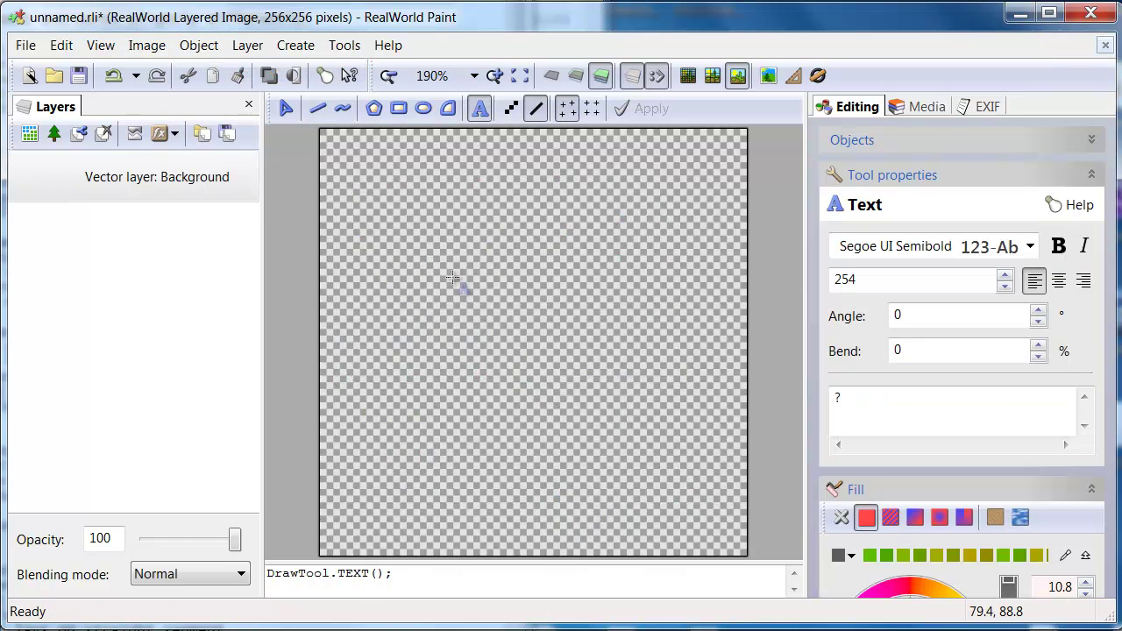
pyautogui.click(446, 256)
pyautogui.click(459, 171)
pyautogui.click(459, 168)
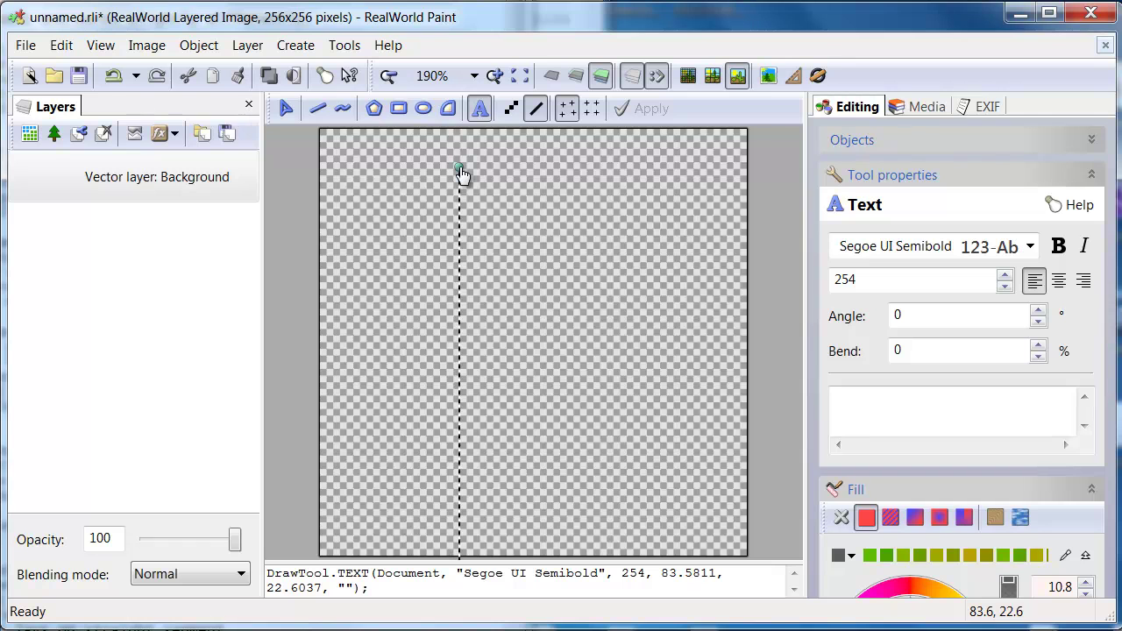
pyautogui.write('A')
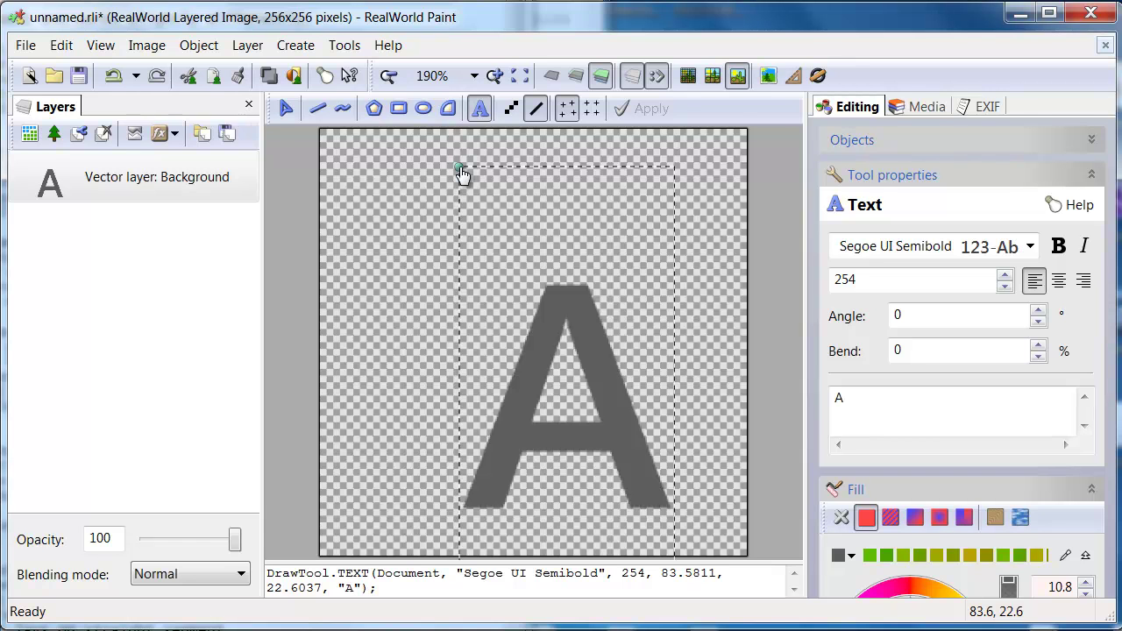
pyautogui.moveTo(528, 399); pyautogui.dragTo(526, 341)
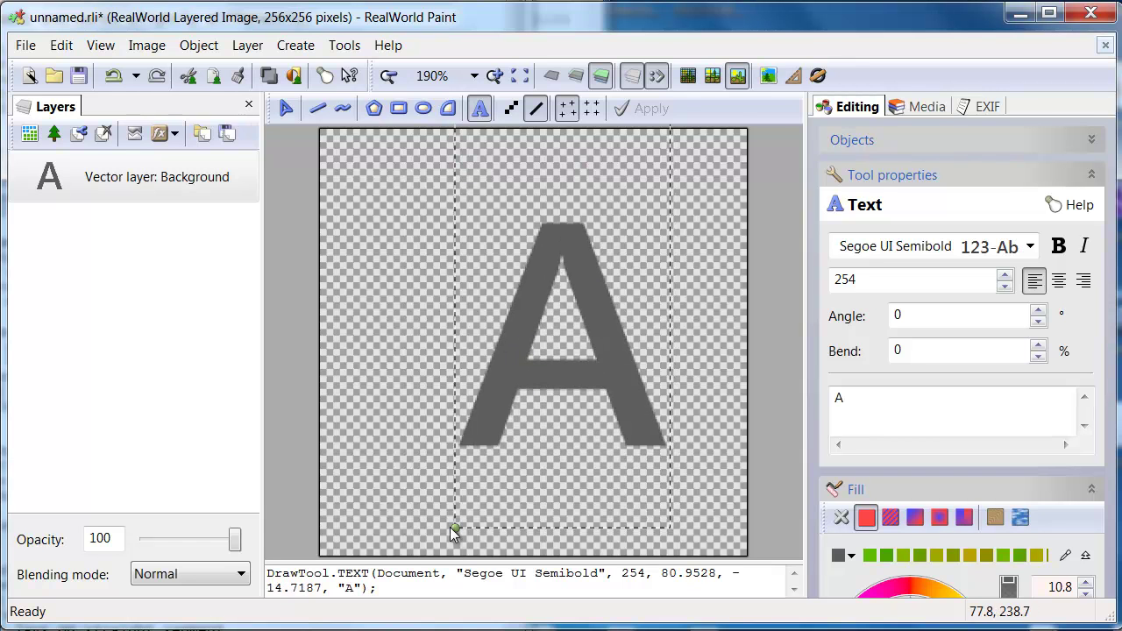
pyautogui.moveTo(449, 527); pyautogui.dragTo(456, 354)
pyautogui.moveTo(490, 243); pyautogui.dragTo(490, 339)
# Convert the A text to a shape and drag its right leg's nodes down below the left leg.
pyautogui.rightClick(499, 312)
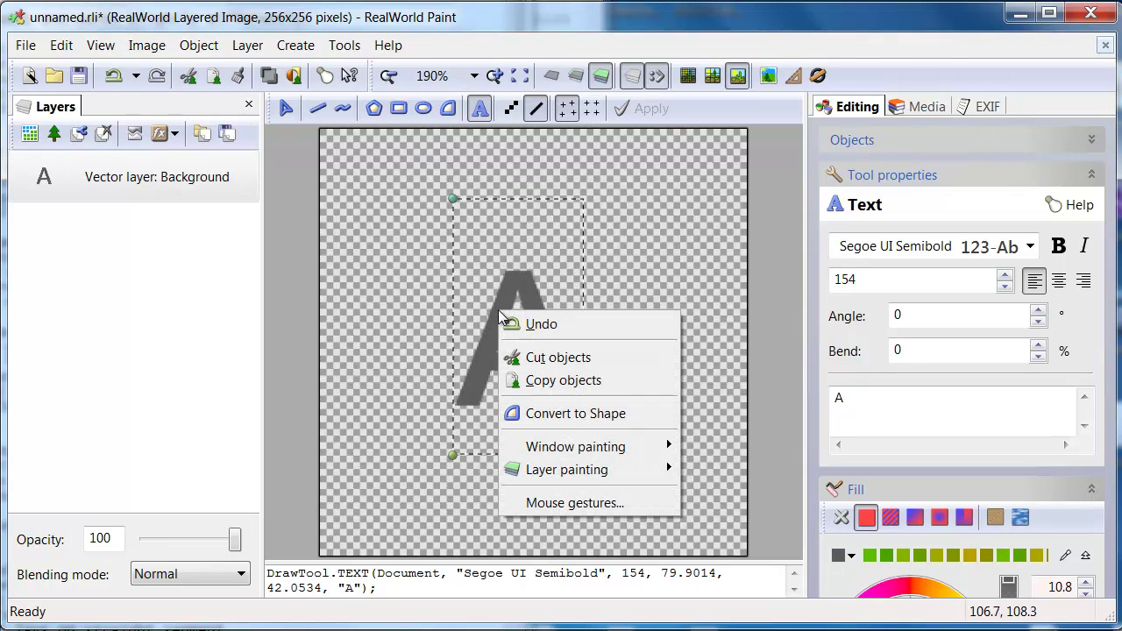
pyautogui.click(611, 424)
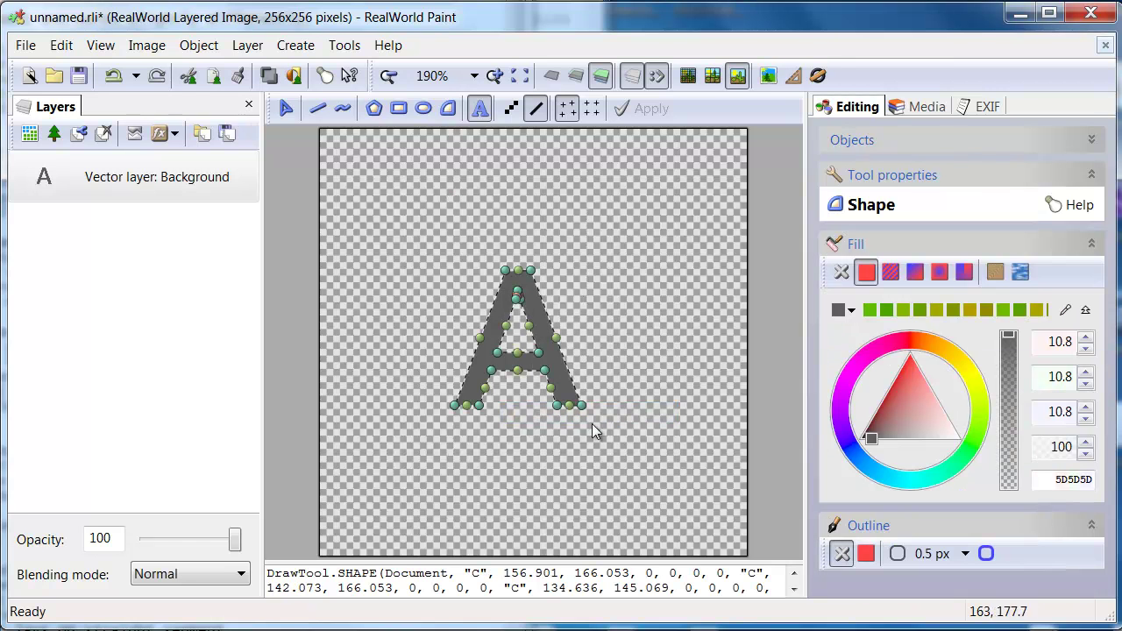
pyautogui.moveTo(583, 407); pyautogui.dragTo(664, 456)
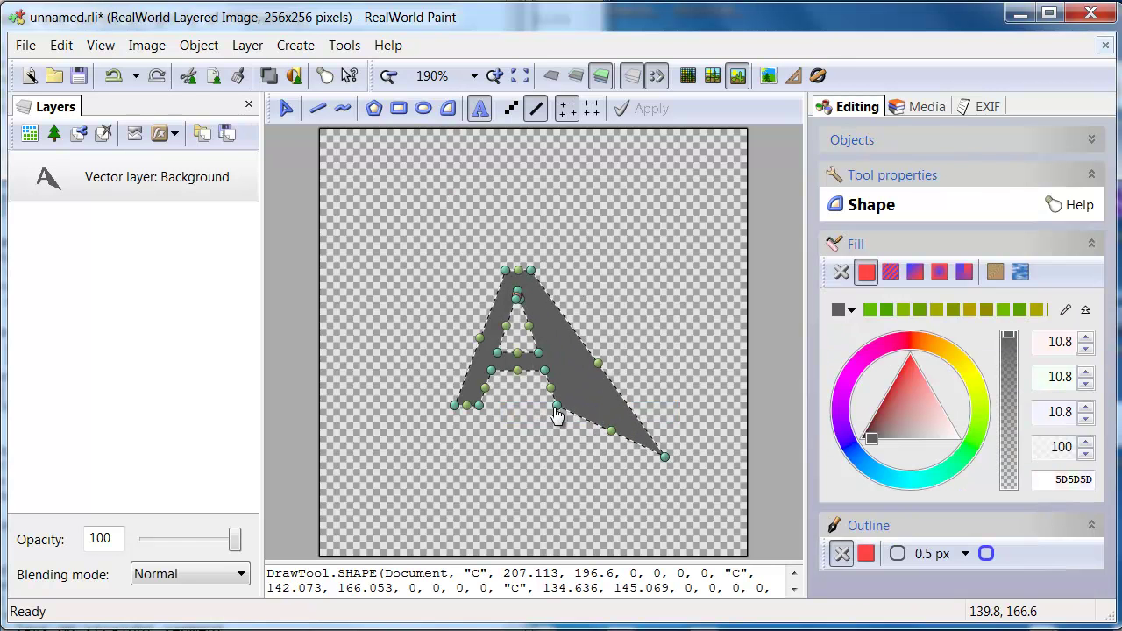
pyautogui.moveTo(553, 406); pyautogui.dragTo(580, 500)
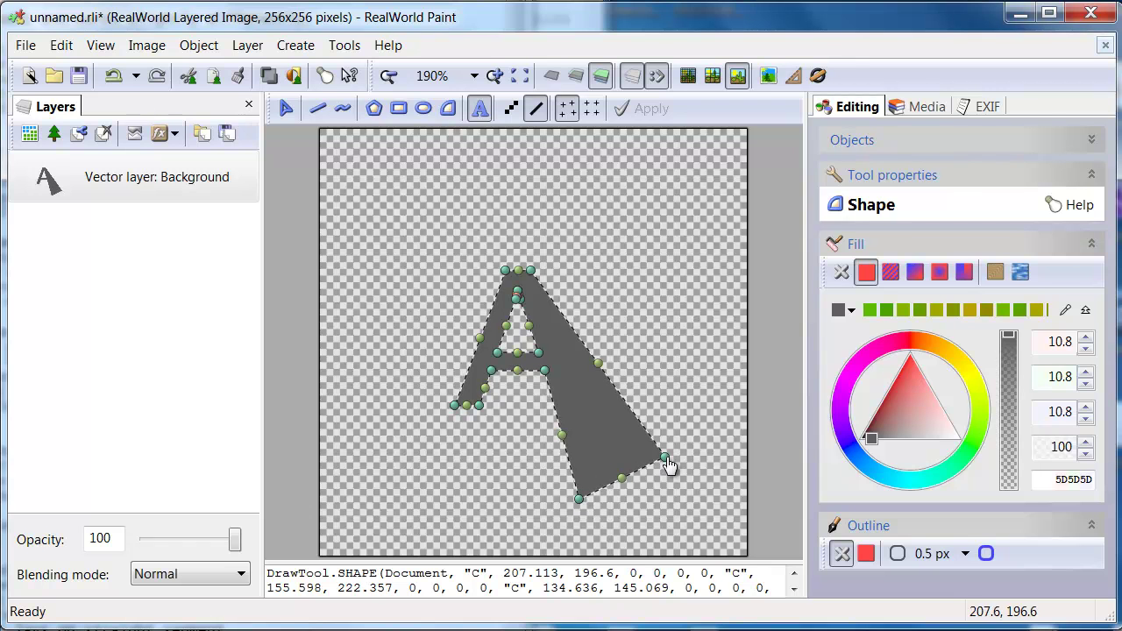
pyautogui.moveTo(666, 457); pyautogui.dragTo(625, 504)
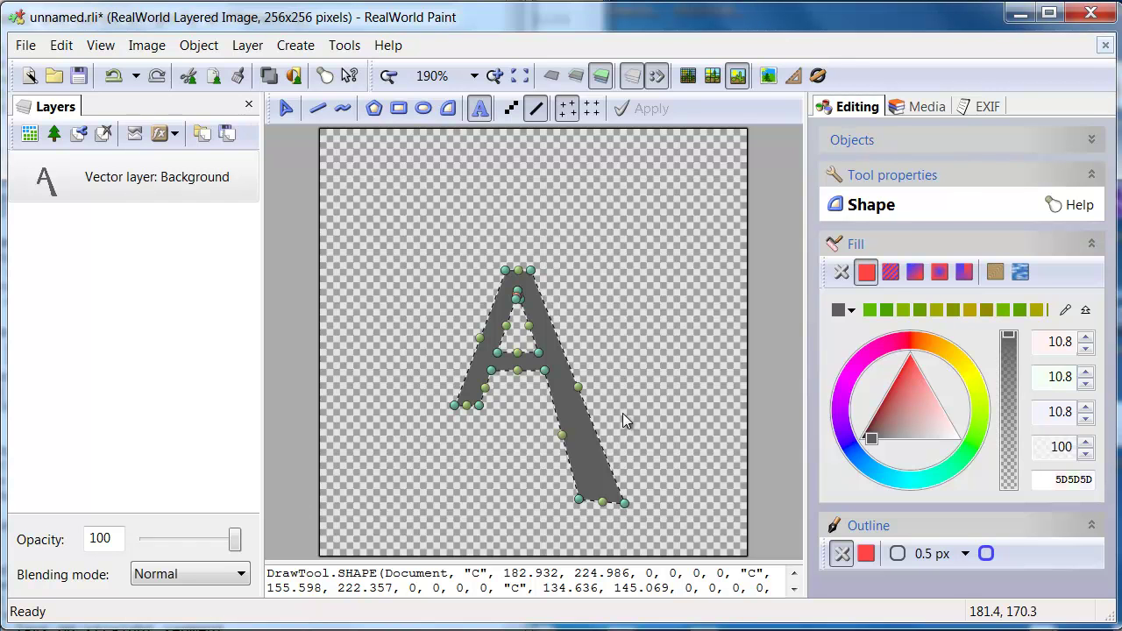
# Fill the A with a linear green-to-white gradient and adjust its direction.
pyautogui.click(889, 274)
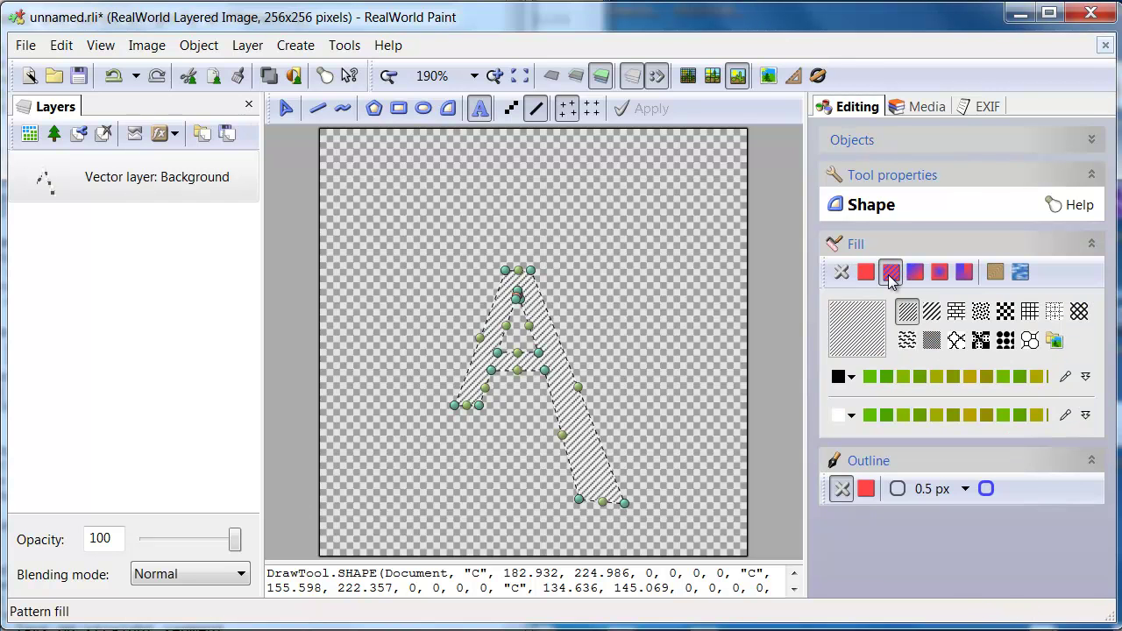
pyautogui.click(916, 275)
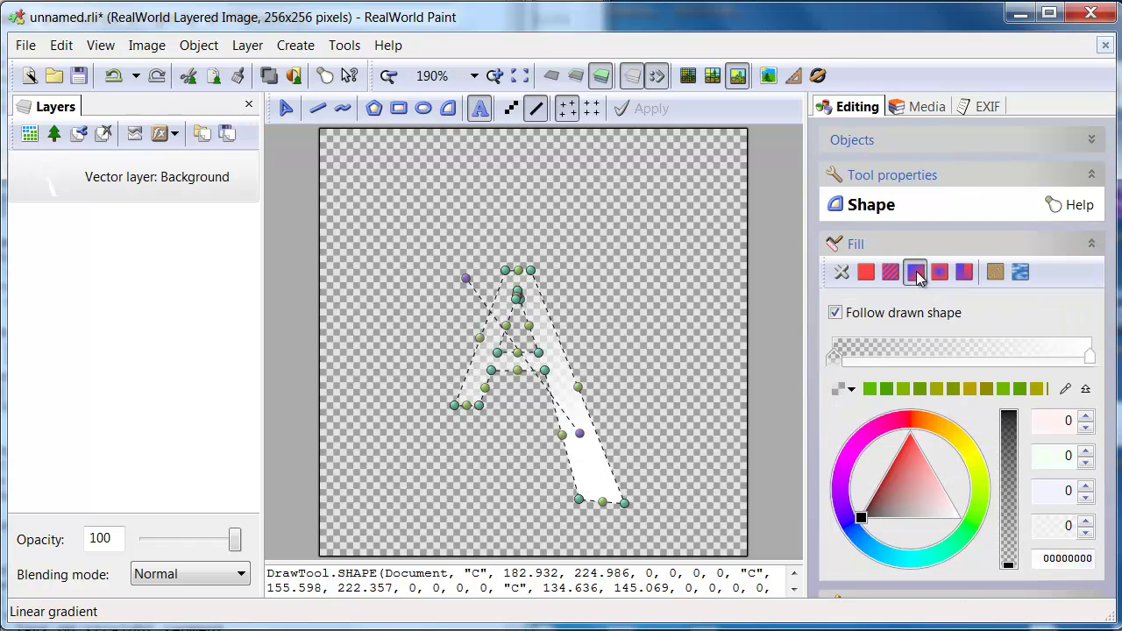
pyautogui.moveTo(464, 277)
pyautogui.mouseDown()
pyautogui.moveTo(443, 297)
pyautogui.moveTo(446, 281)
pyautogui.mouseUp()
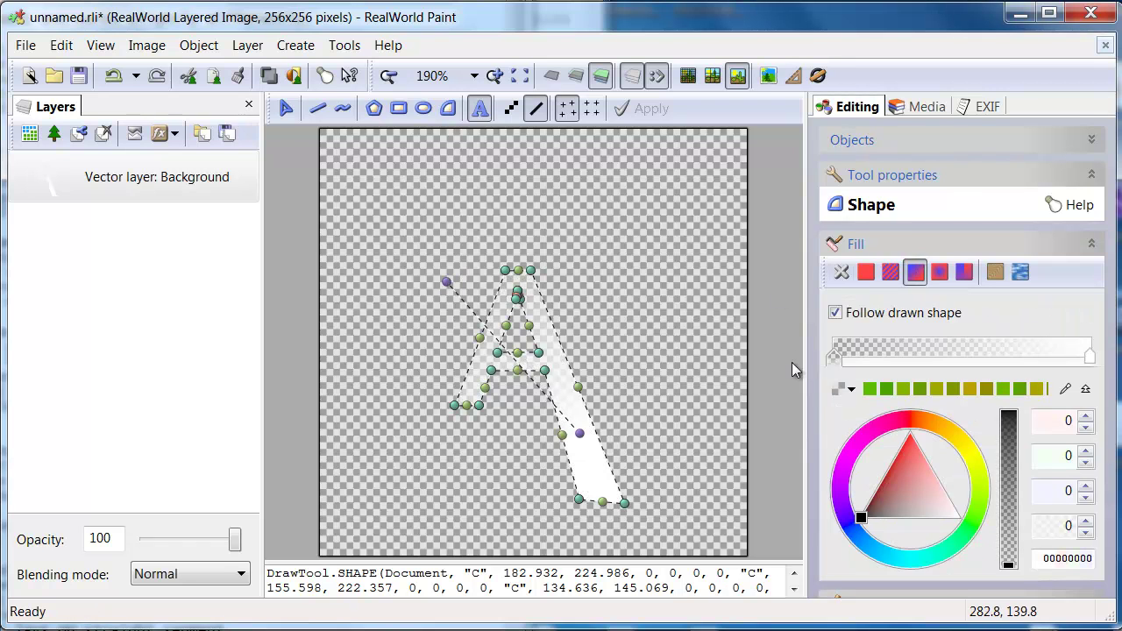
pyautogui.click(869, 388)
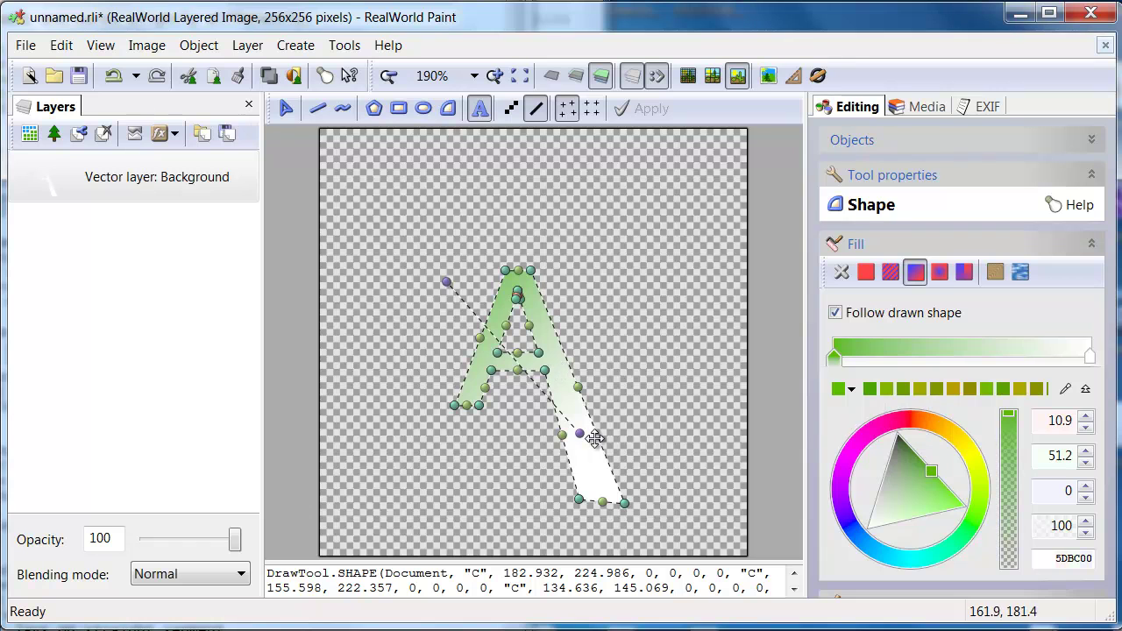
pyautogui.moveTo(594, 438); pyautogui.dragTo(584, 431)
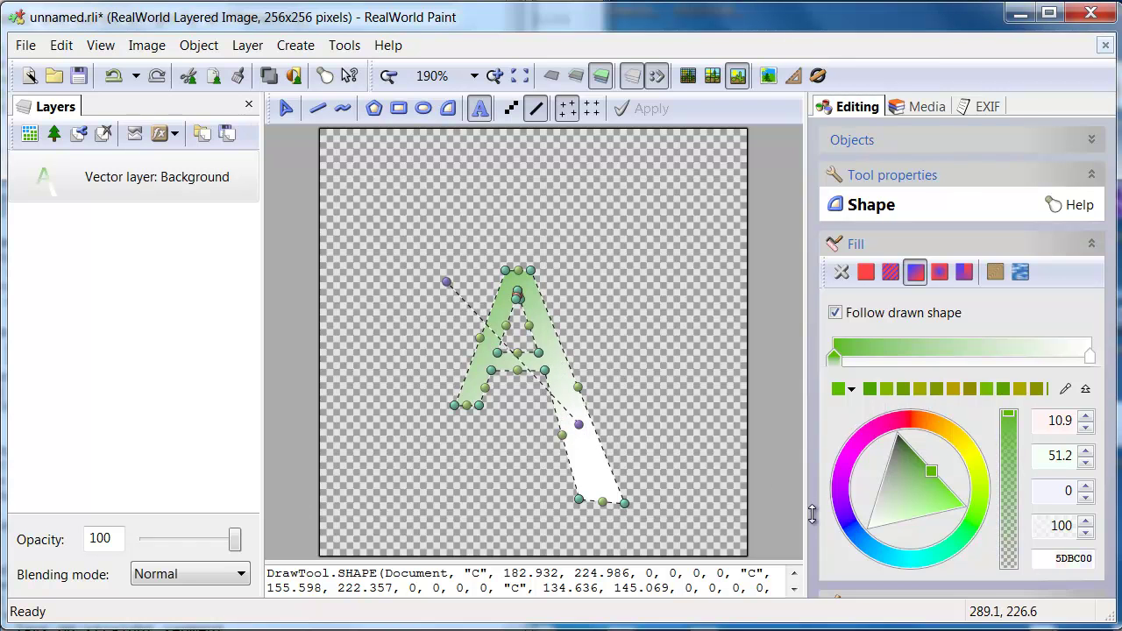
# Give the A a solid red 2 px outline and nudge the right leg's corner.
pyautogui.scroll(-2, 812, 514)
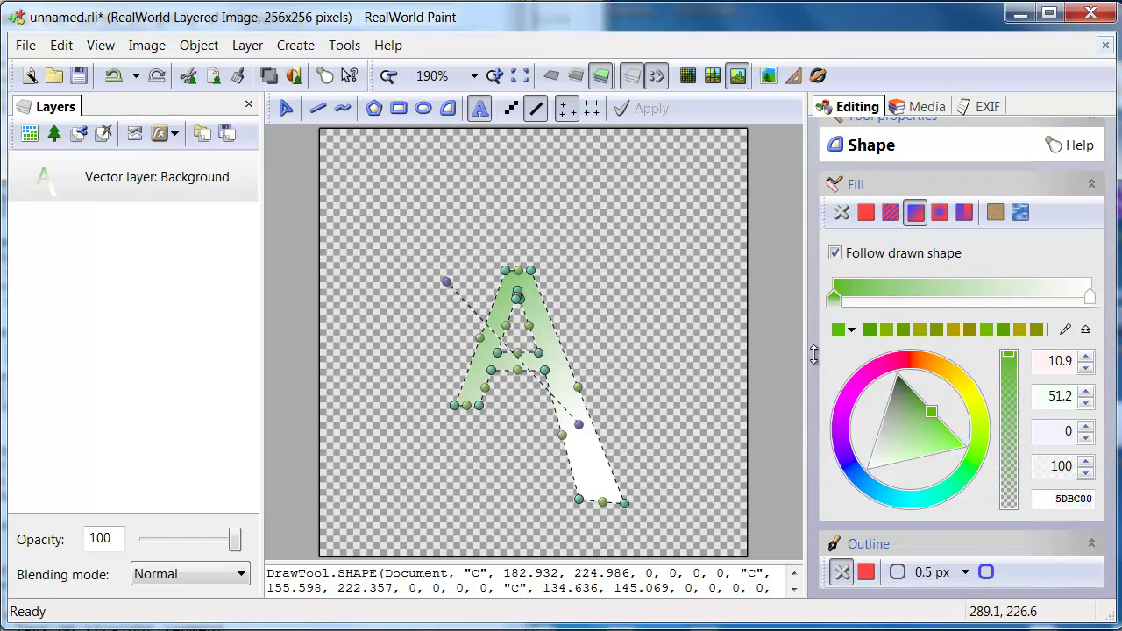
pyautogui.click(866, 571)
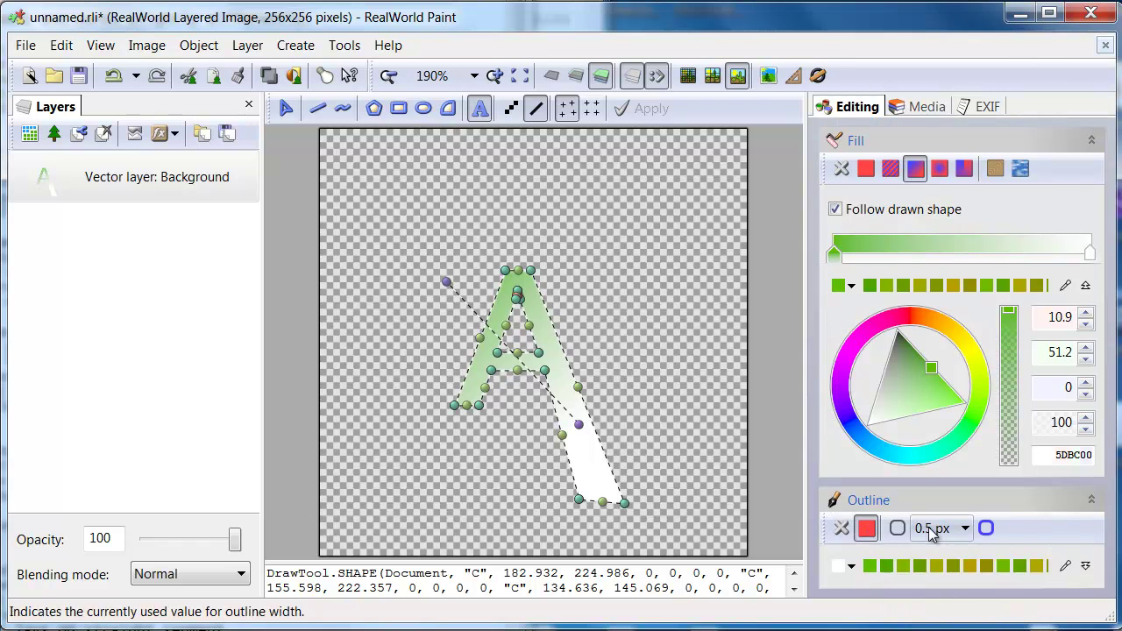
pyautogui.click(932, 529)
pyautogui.click(945, 579)
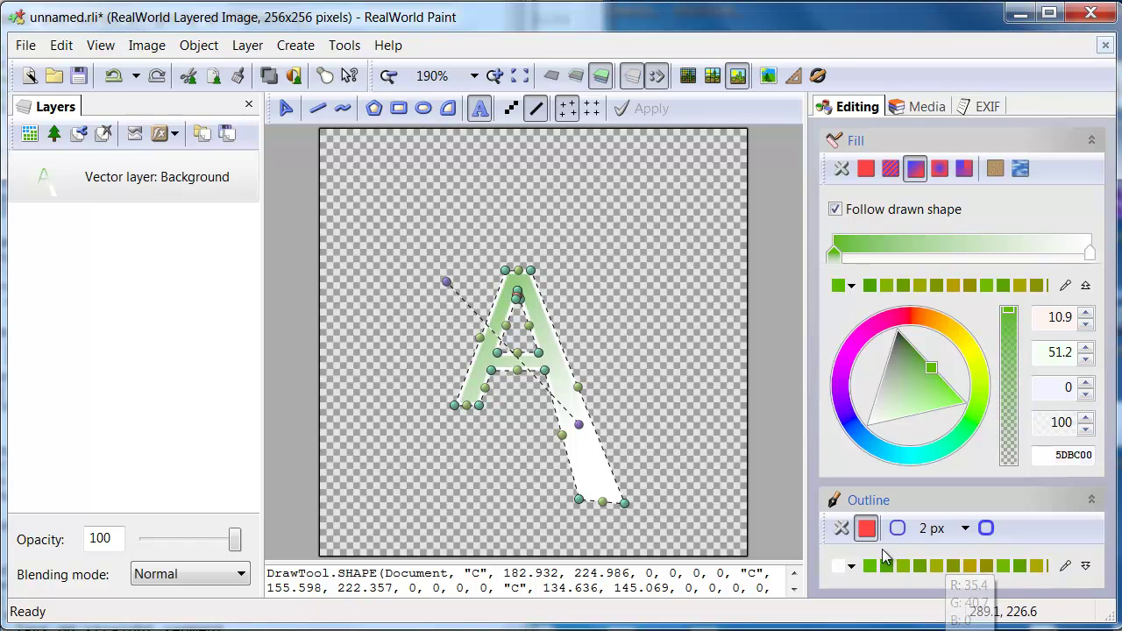
pyautogui.click(852, 569)
pyautogui.click(844, 485)
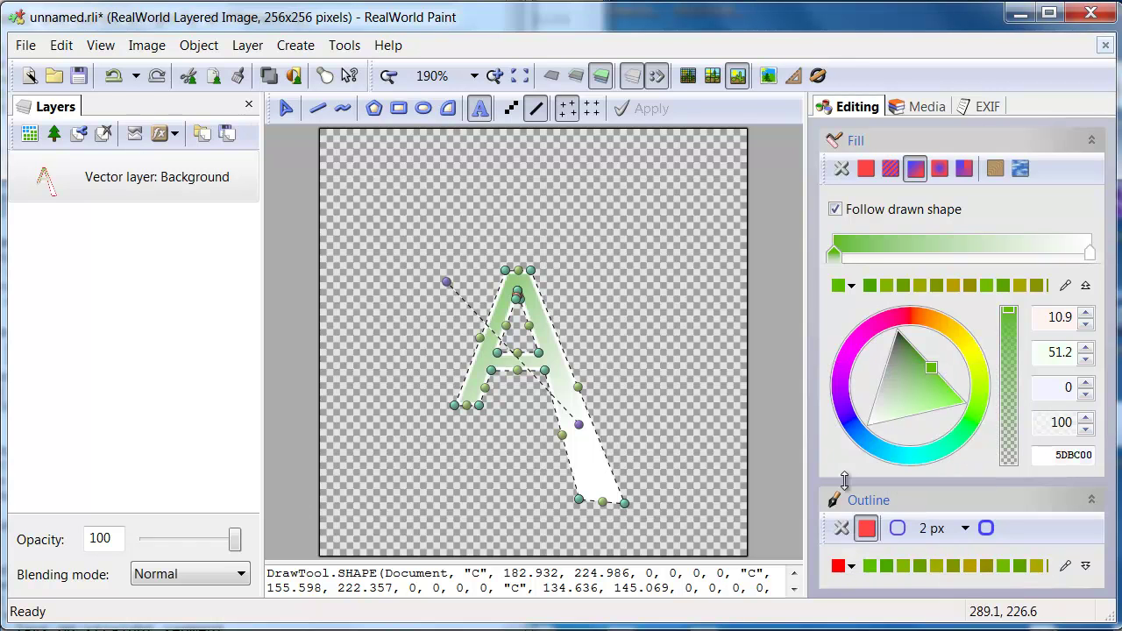
pyautogui.moveTo(624, 503); pyautogui.dragTo(625, 499)
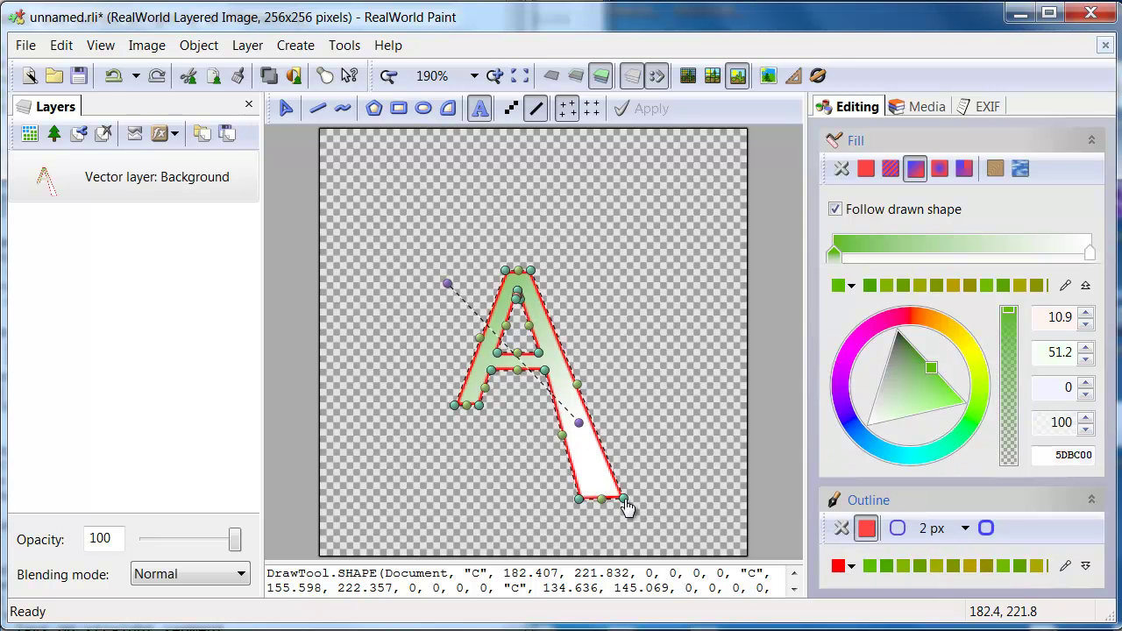